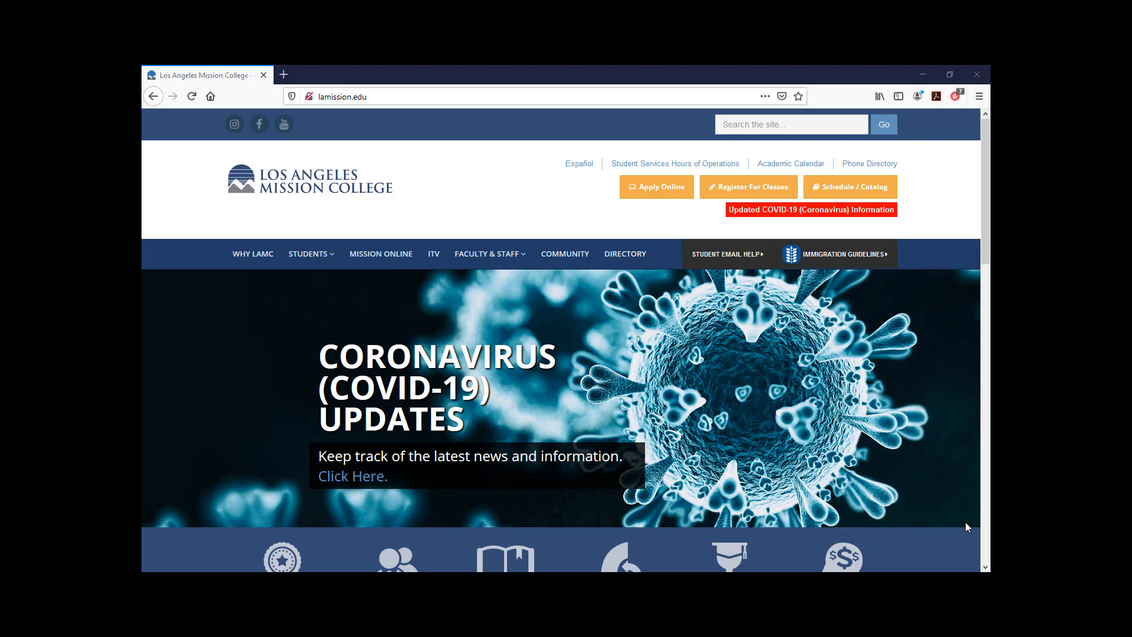
Open the college library's citation and style guides from its home page and view the APA Style Guide page
scroll(859, 468, down, 3)
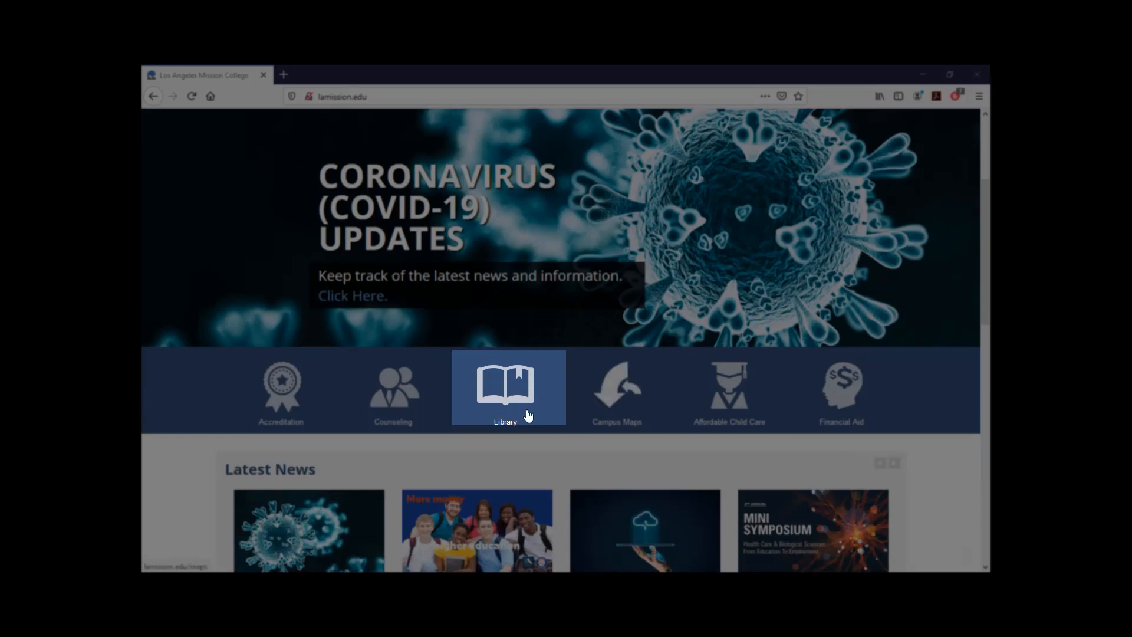
click(497, 403)
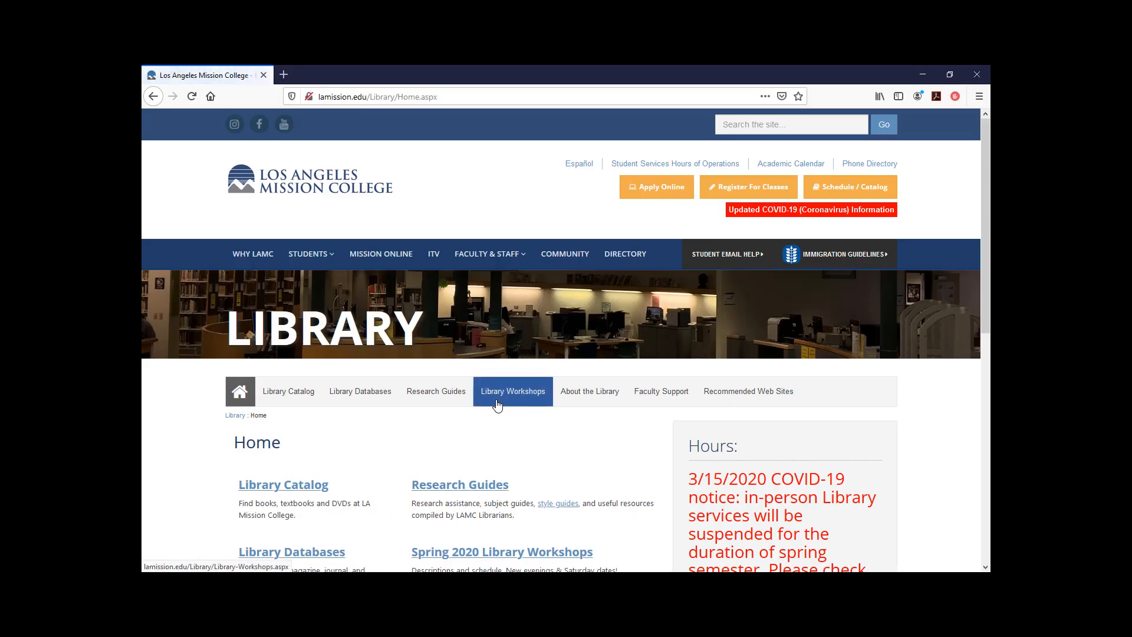
scroll(361, 463, down, 2)
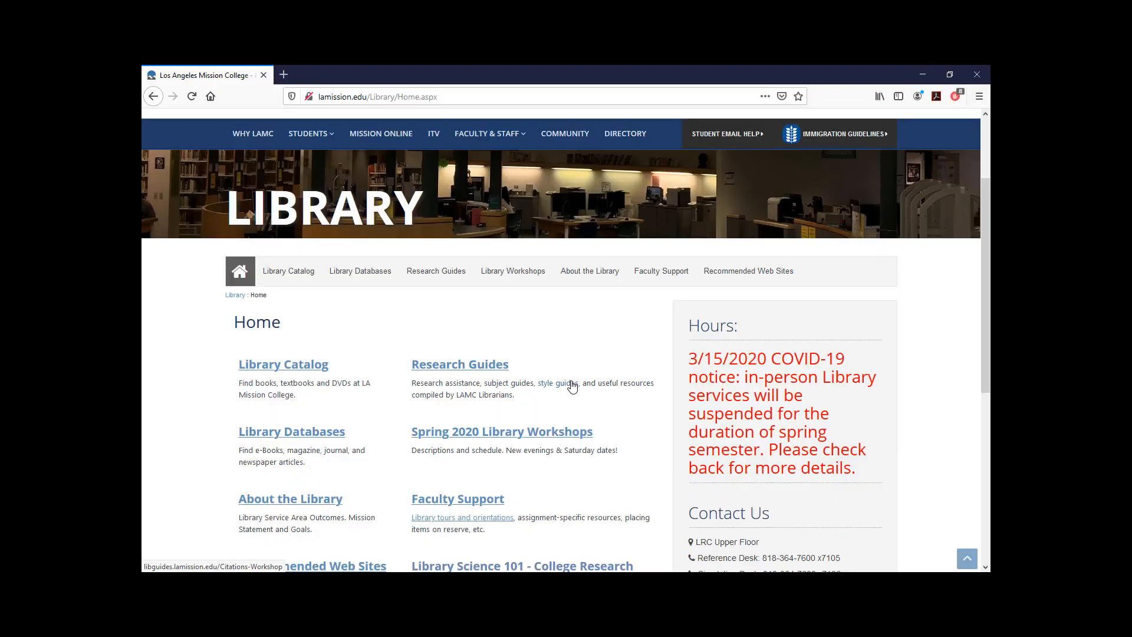
click(558, 383)
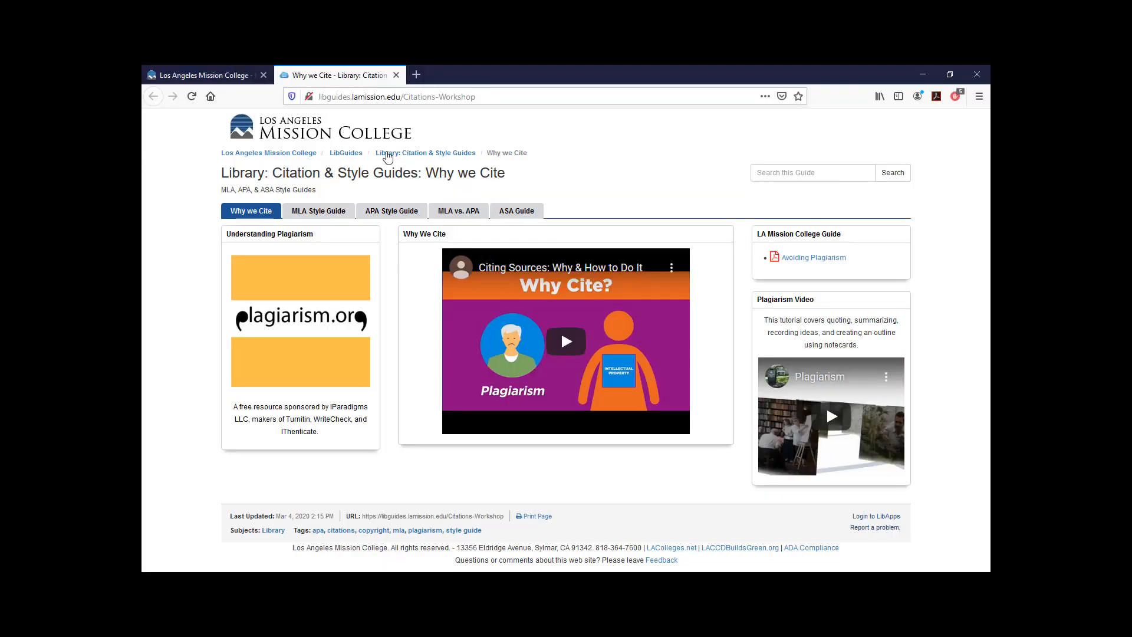
click(394, 211)
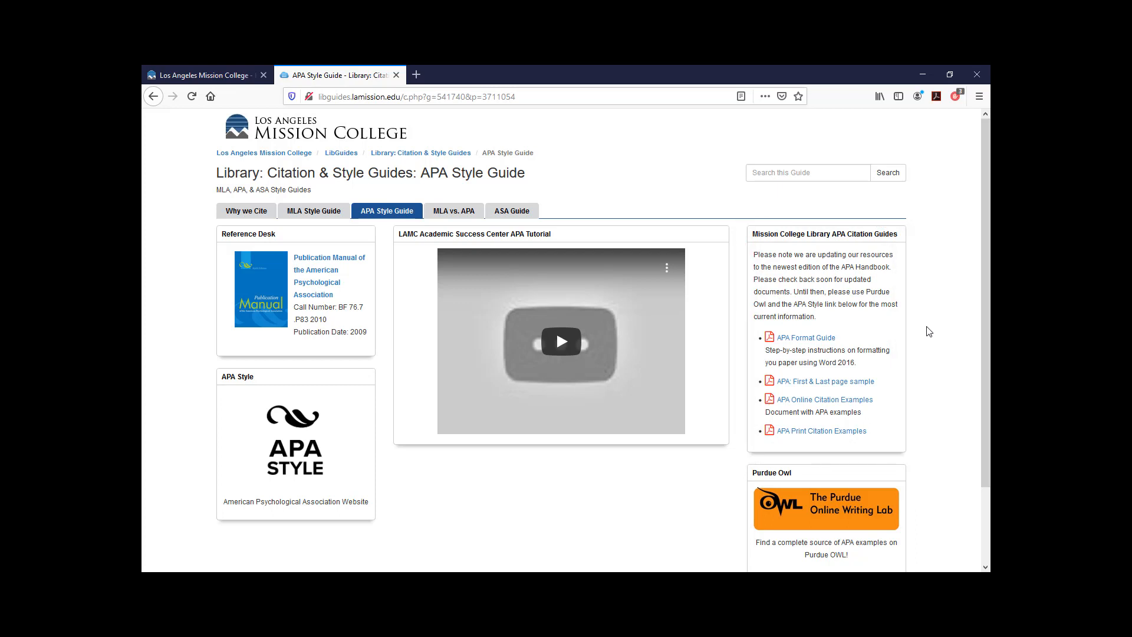
scroll(929, 331, down, 3)
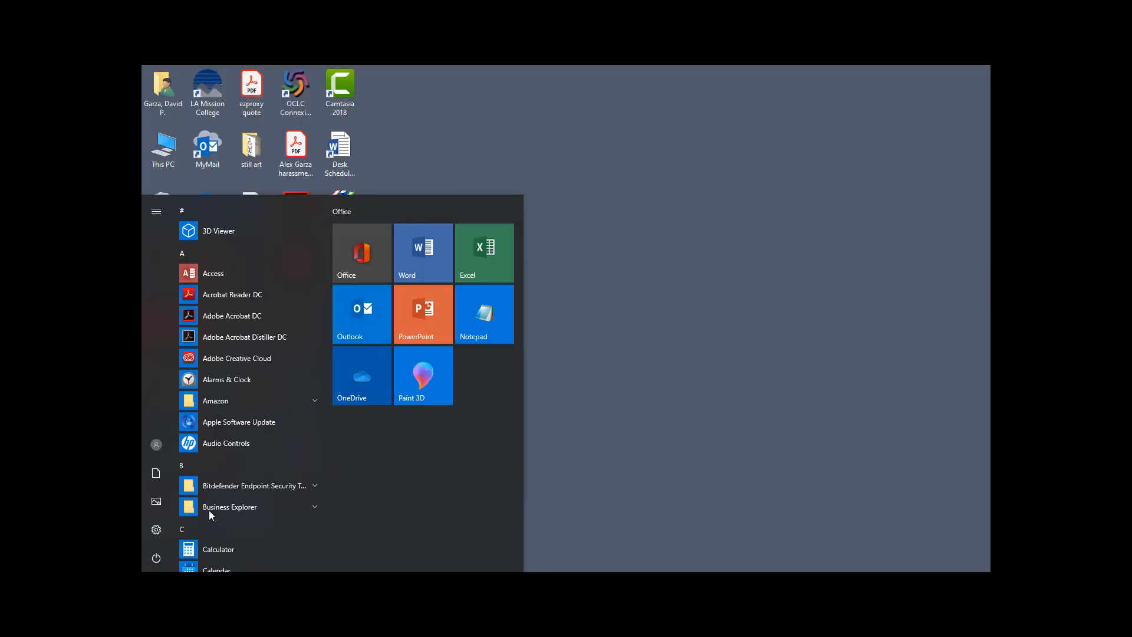
Switch to Word and create a new blank document
scroll(231, 363, down, 5)
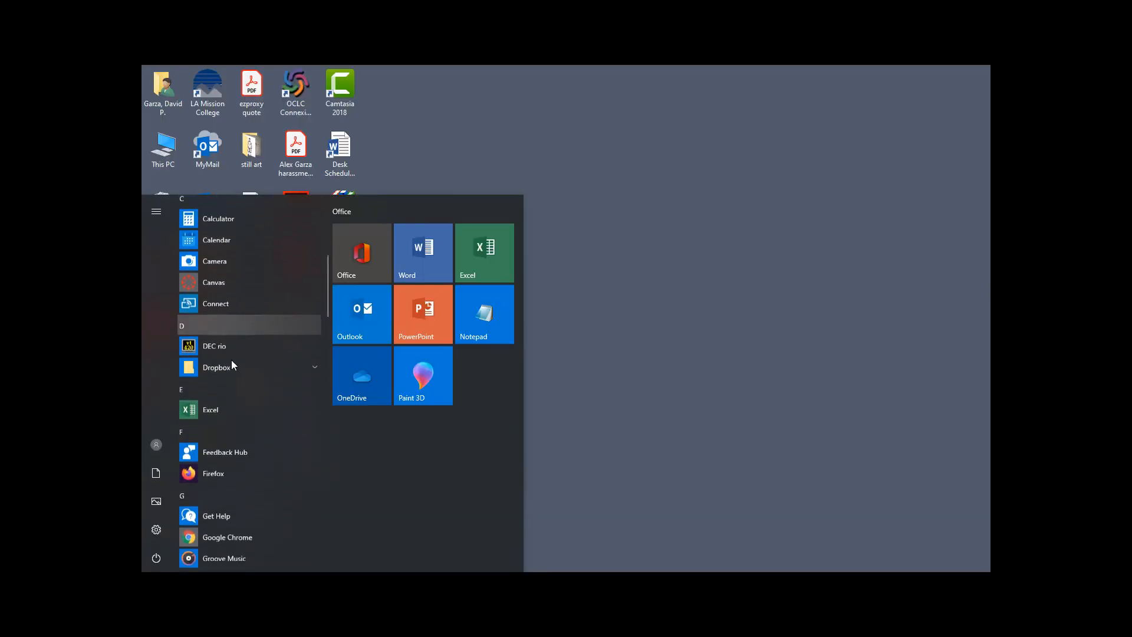
scroll(232, 361, down, 15)
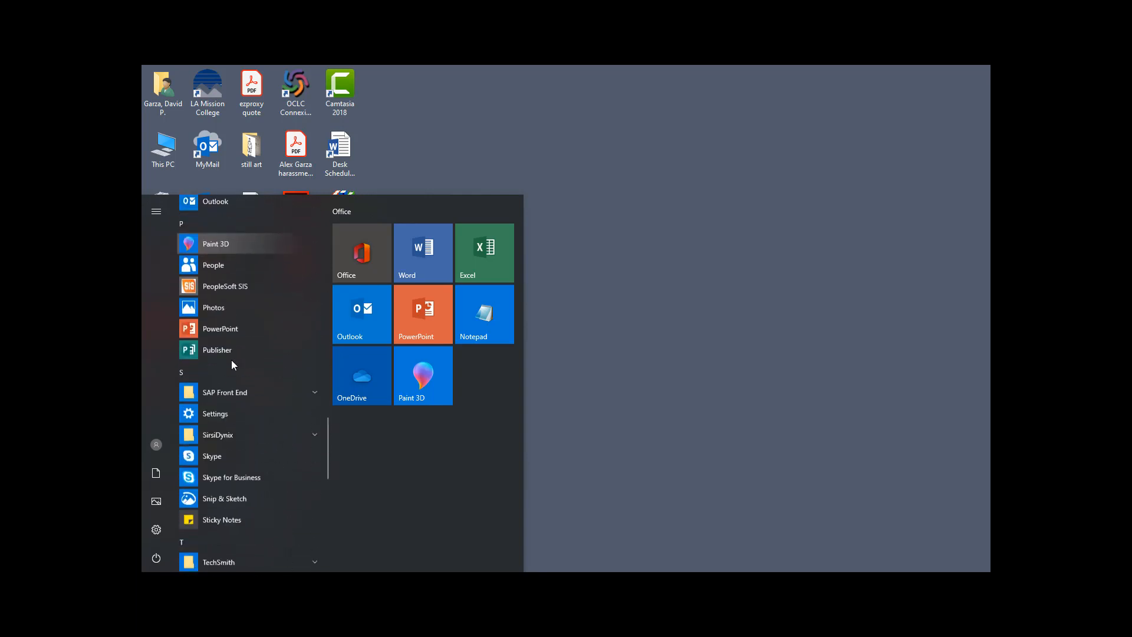
scroll(231, 360, down, 10)
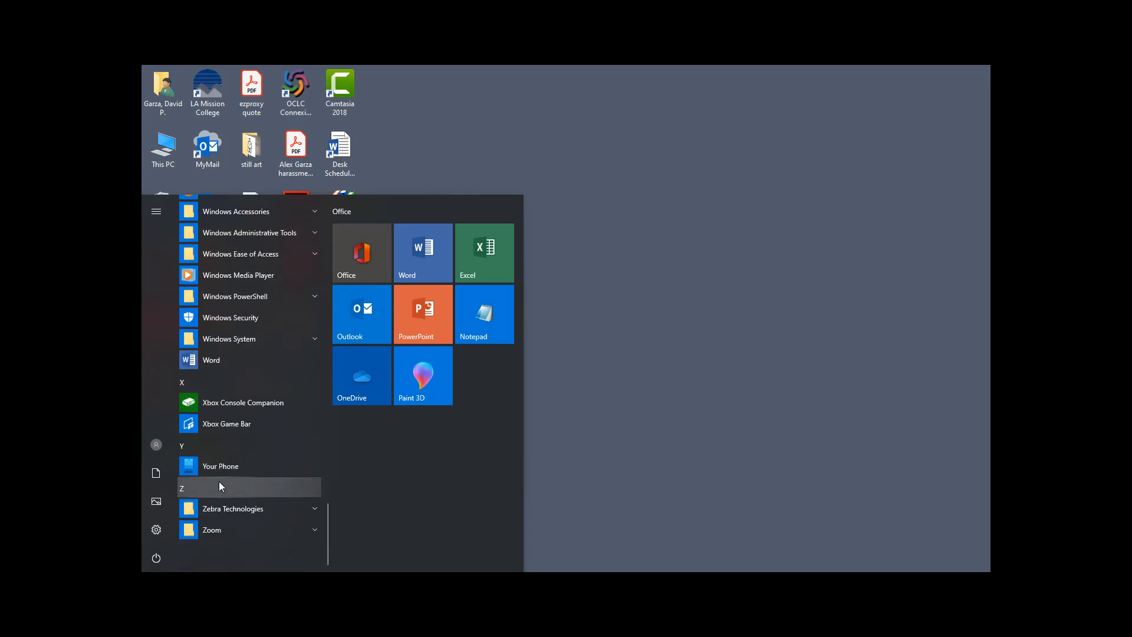
click(214, 357)
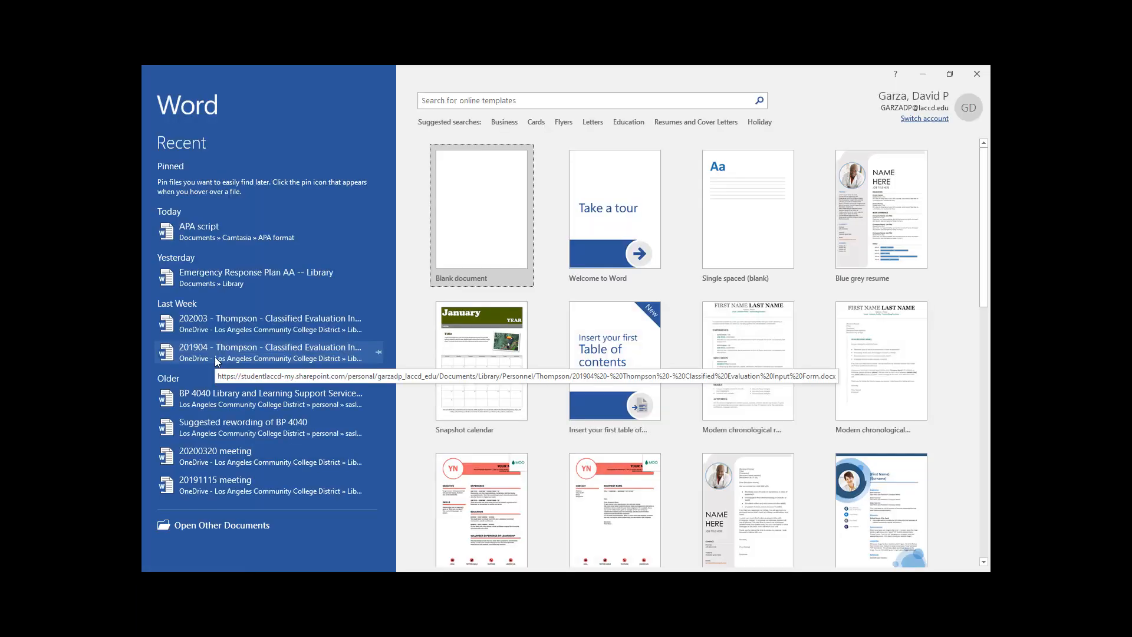
click(452, 237)
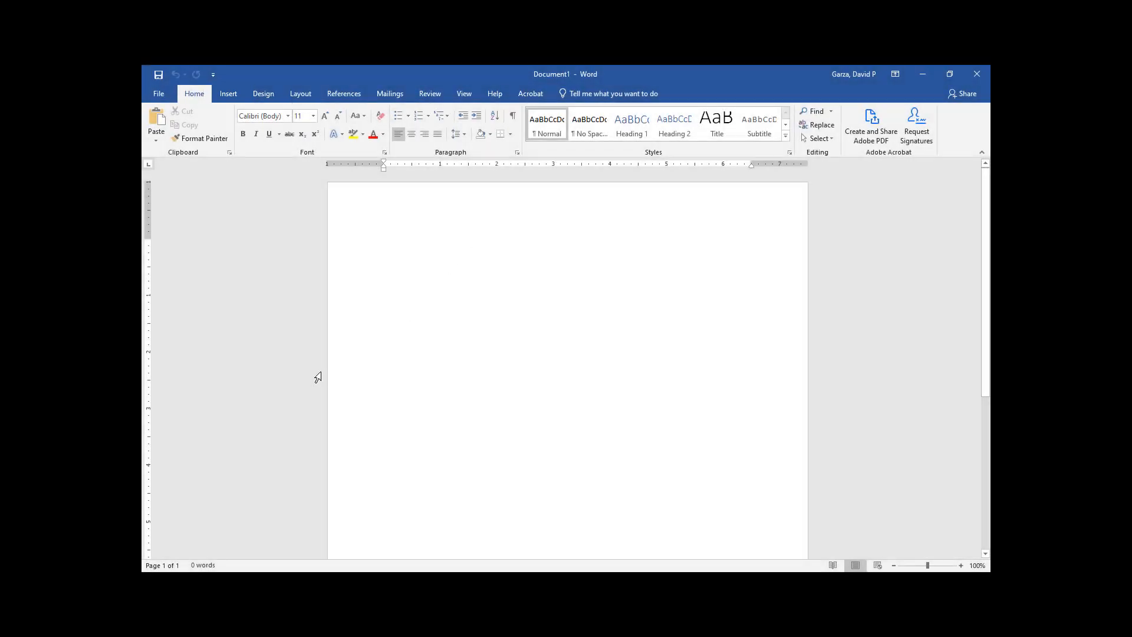
Insert a Plain Number 3 page number at the top of the page and close the header
click(228, 94)
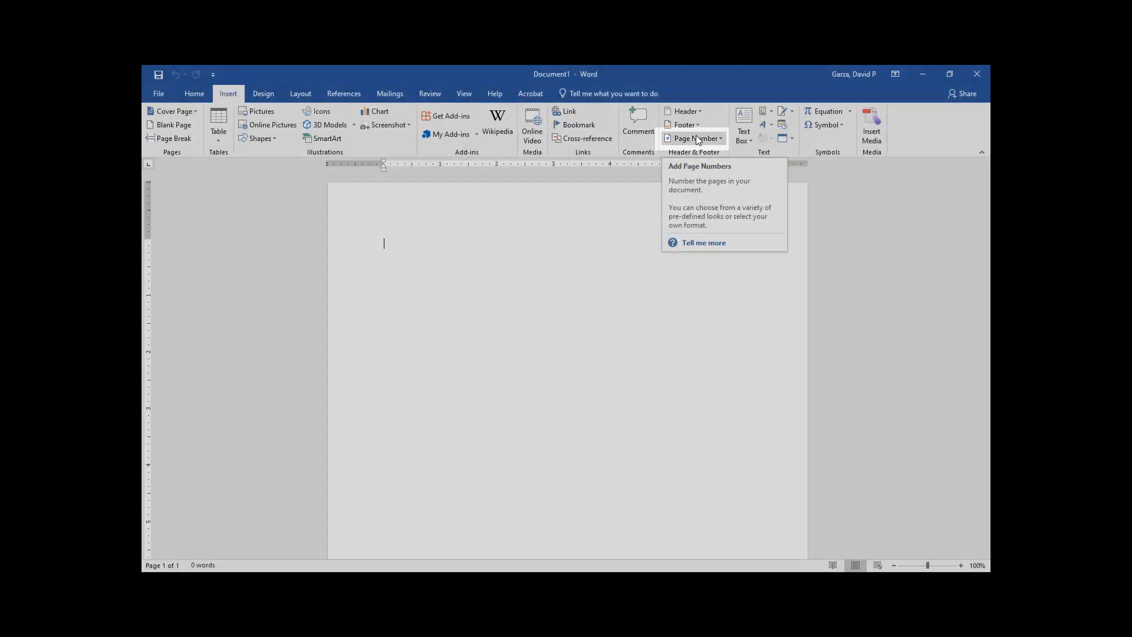
click(696, 138)
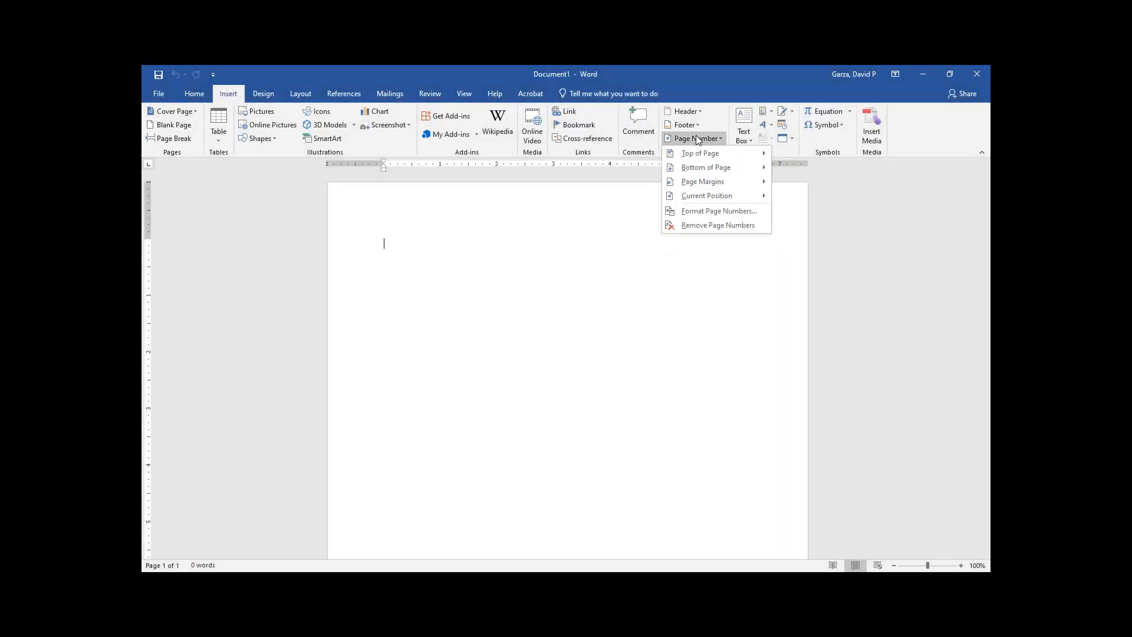
mouse_move(698, 152)
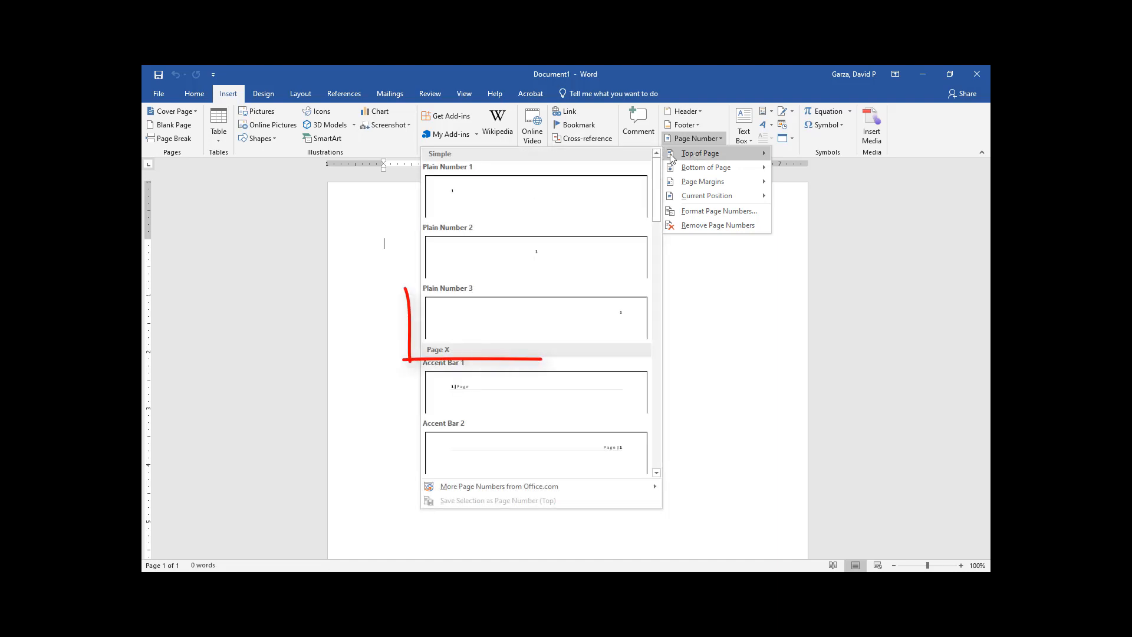
click(506, 315)
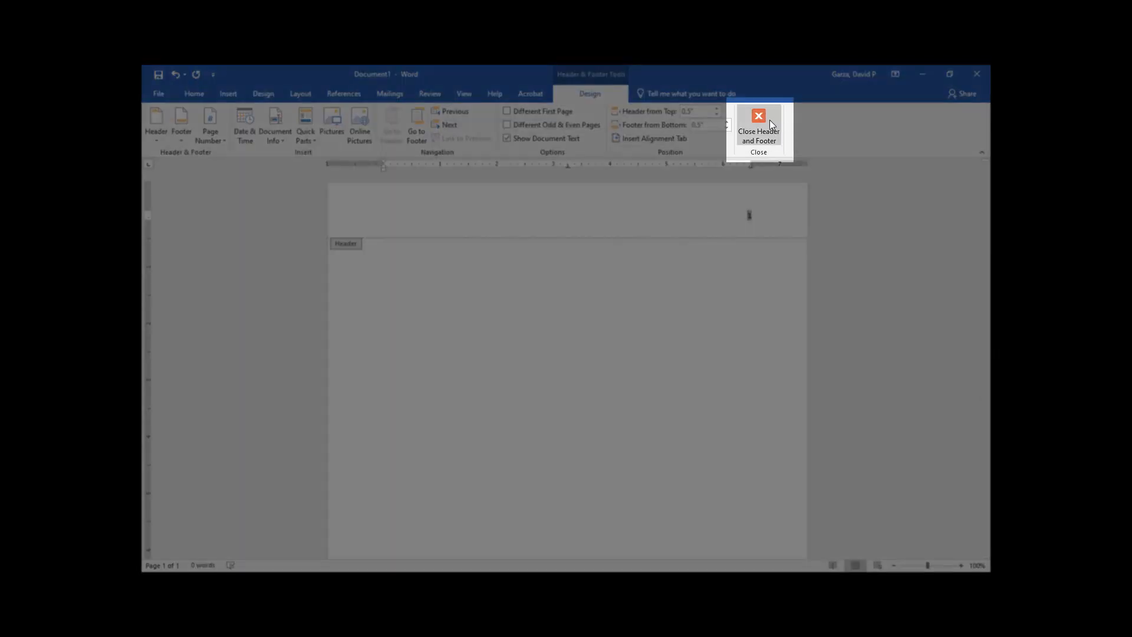
click(769, 120)
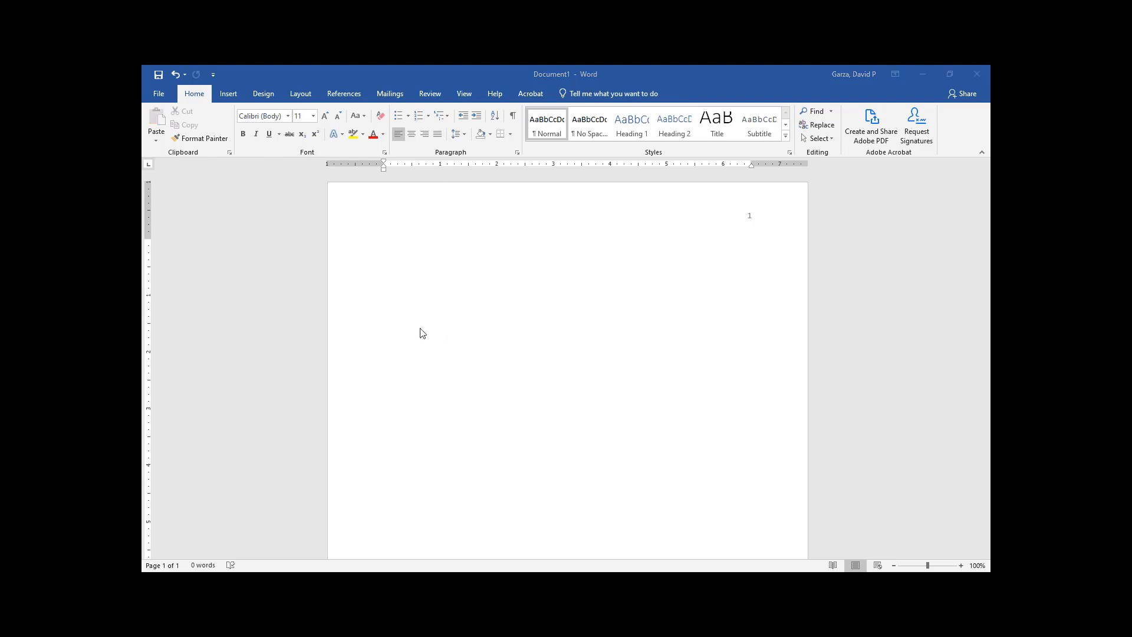
Add the centred, bold title "Frankenstein: The Science and Sanity of the Doctor" below four blank lines
click(400, 255)
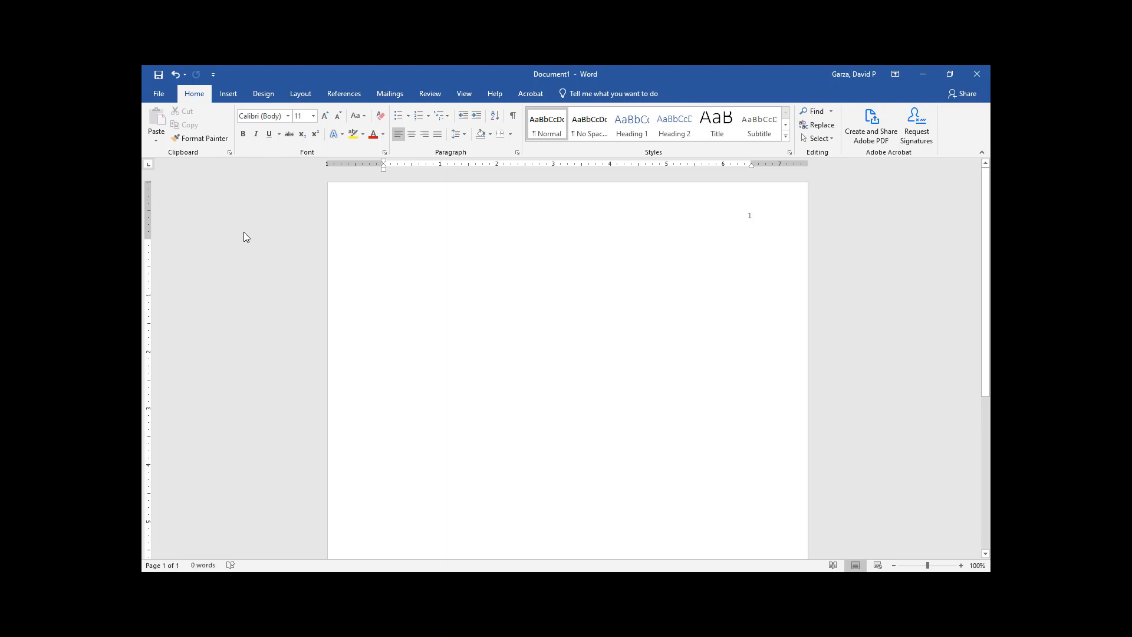
key(Return)
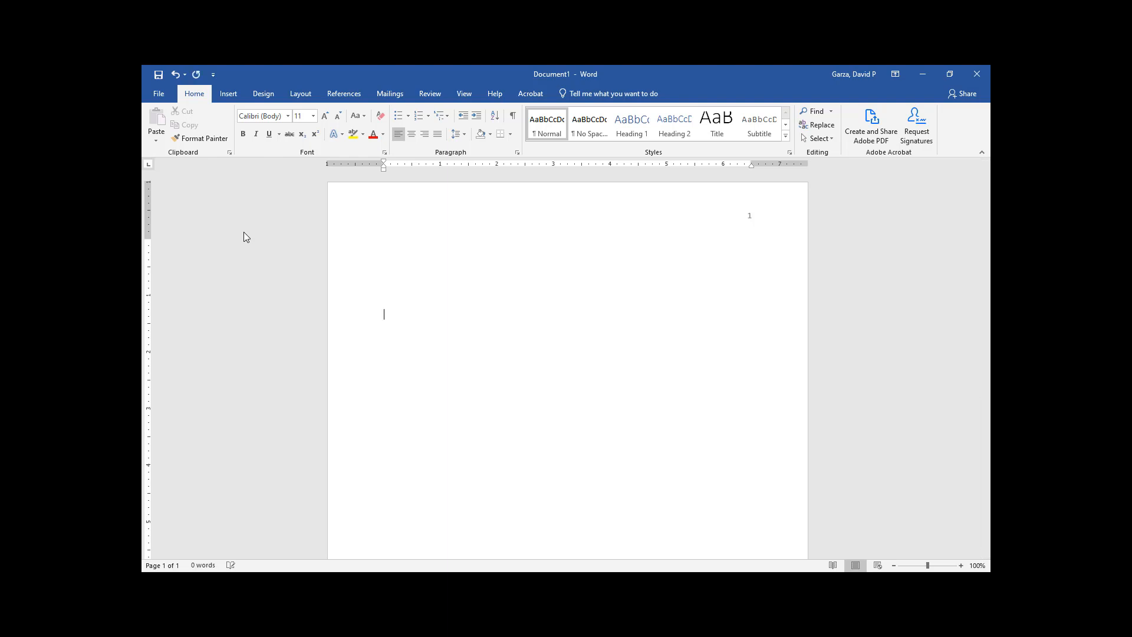
text(Frankenstein: The Science and Sanity of the Doctor)
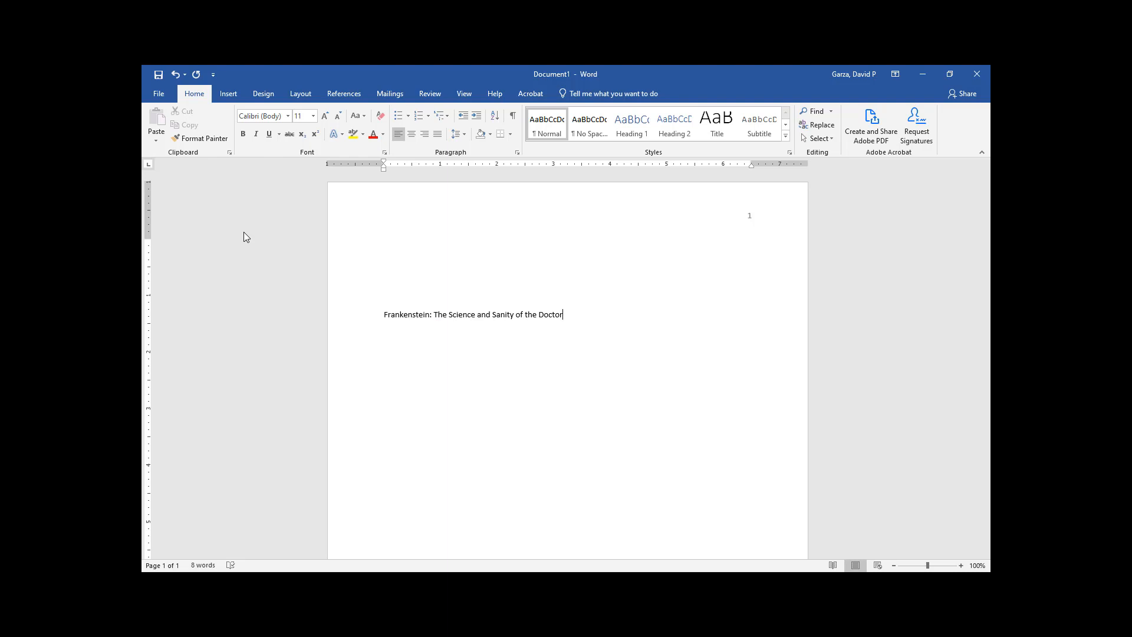
click(412, 137)
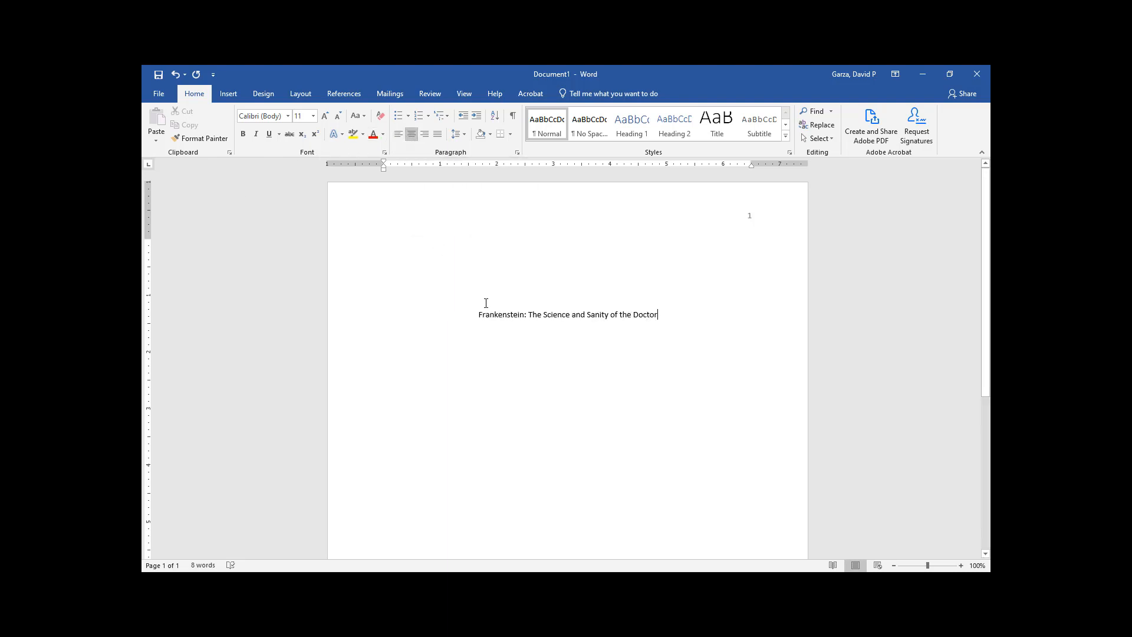
drag(479, 314, 652, 326)
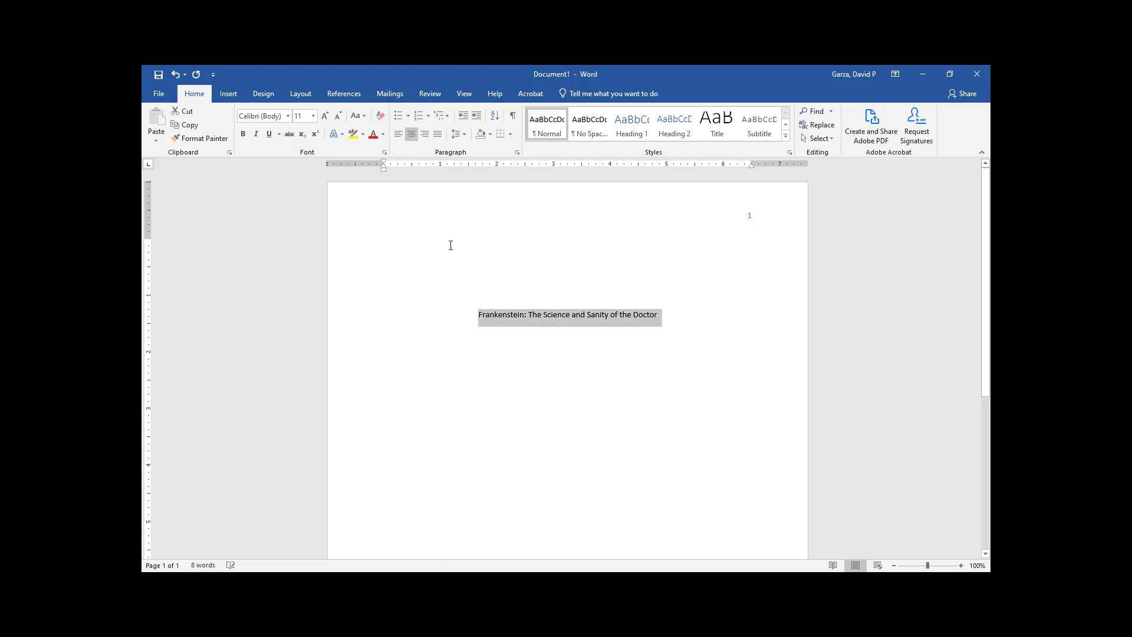
click(244, 135)
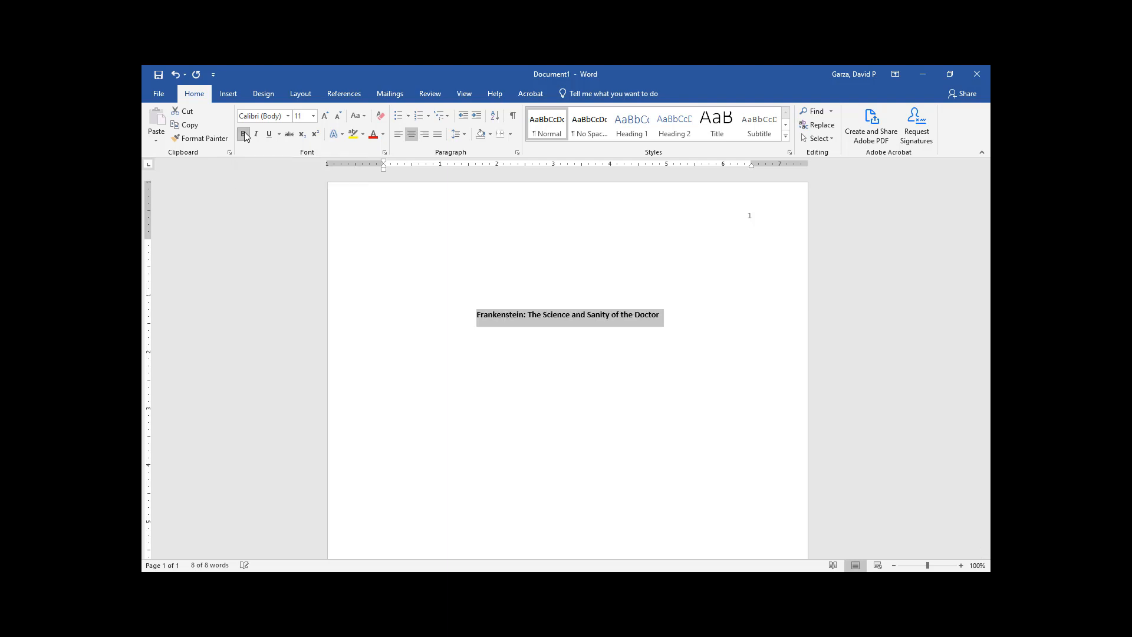
click(528, 315)
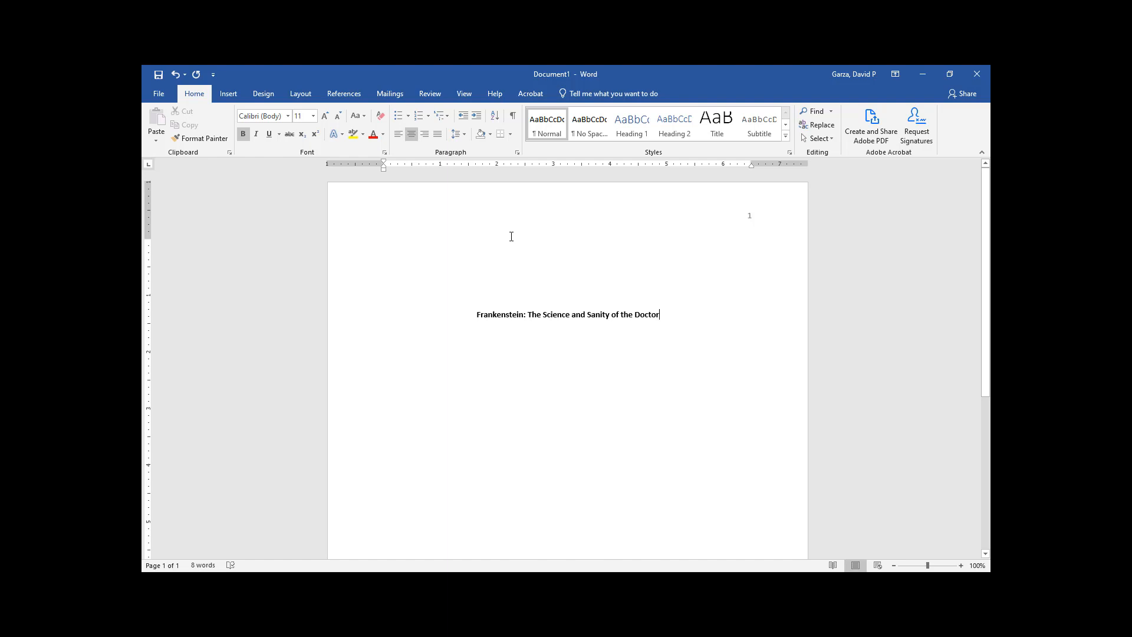
Add the author's full name in regular weight, leaving two blank lines below the title
key(Return)
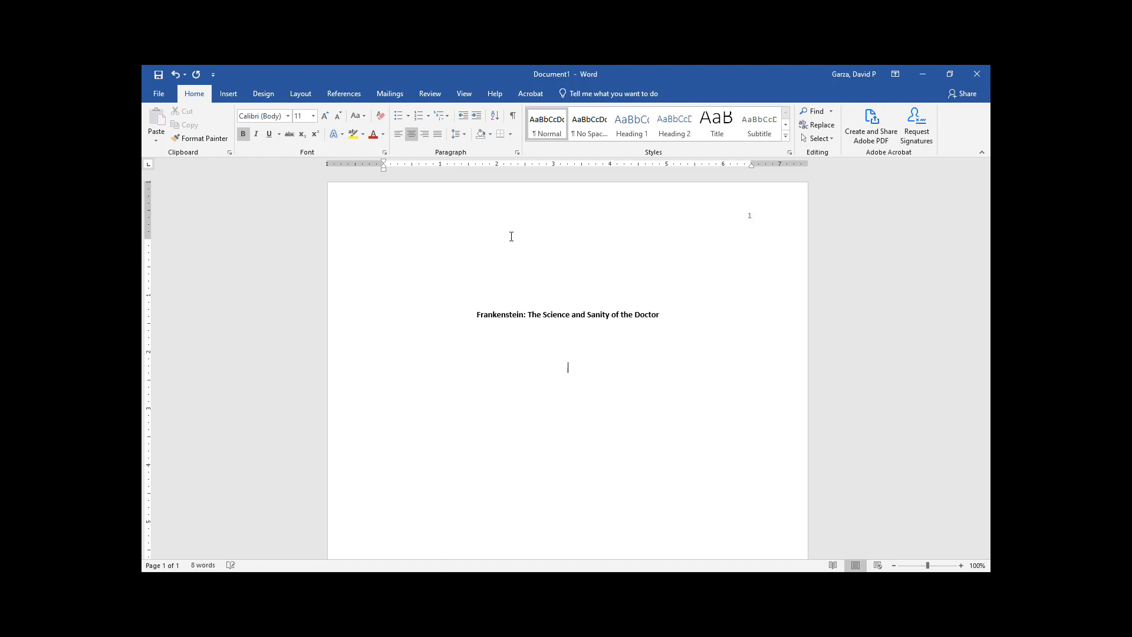
text(Harry J. Potter)
drag(614, 369, 538, 372)
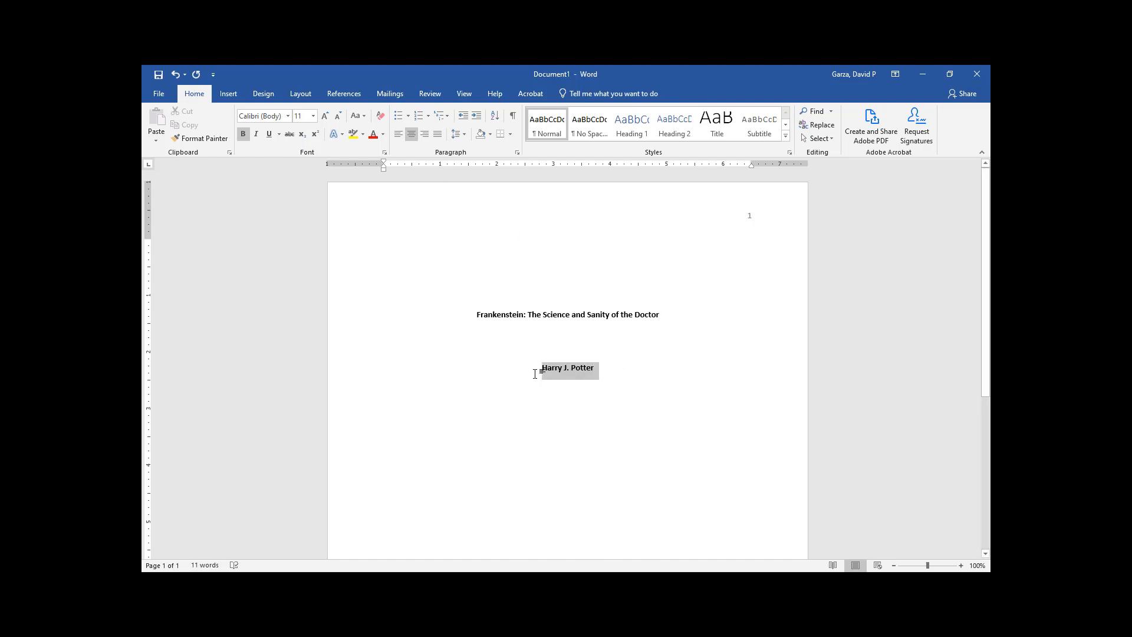
click(243, 134)
click(573, 372)
key(End)
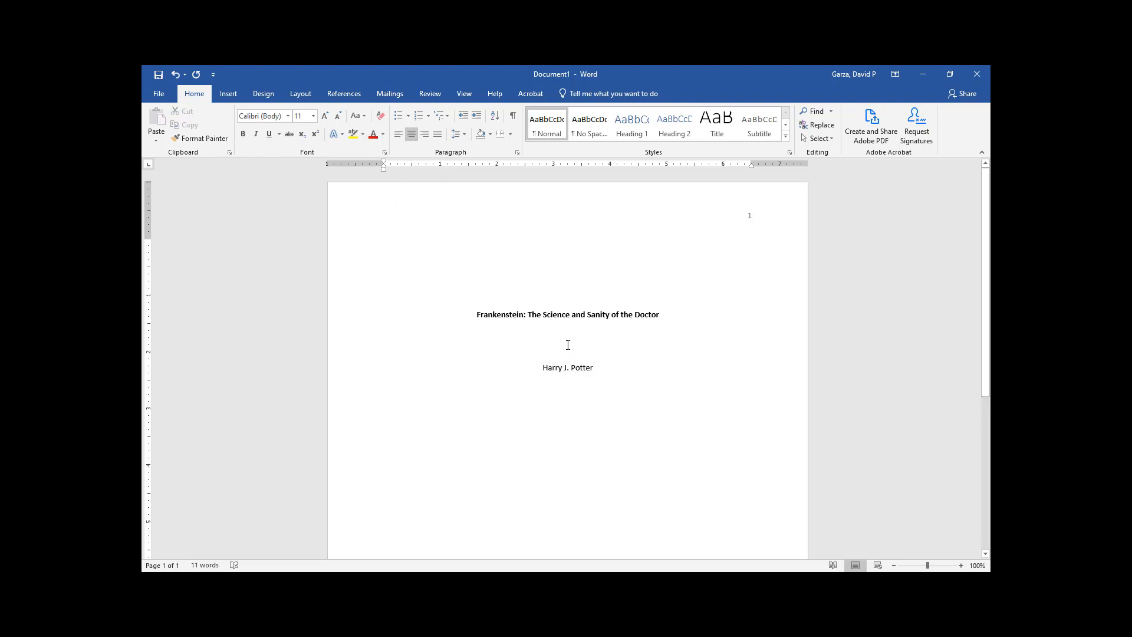
Add the lines "Department of Biology, Los Angeles Mission College" and "Biology 005: Introduction to Human Biology" below the author's name
key(Return)
text(De)
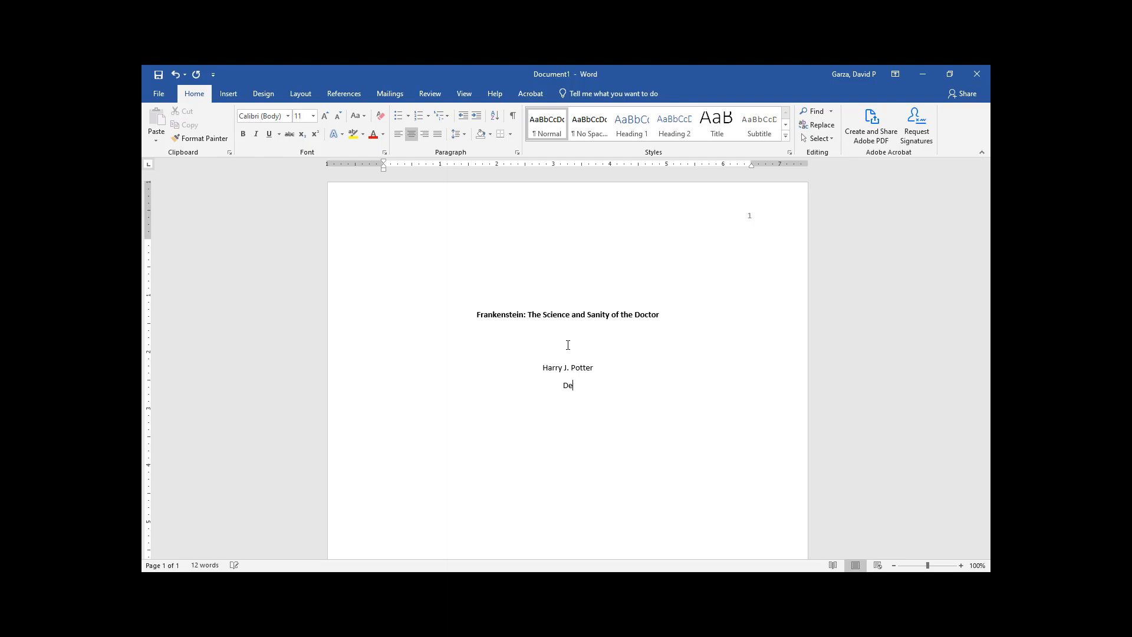
text(partment of Bio9logy)
key(BackSpace)
key(BackSpace)
key(BackSpace)
key(BackSpace)
key(BackSpace)
text(logy, Los Angeles Mission College)
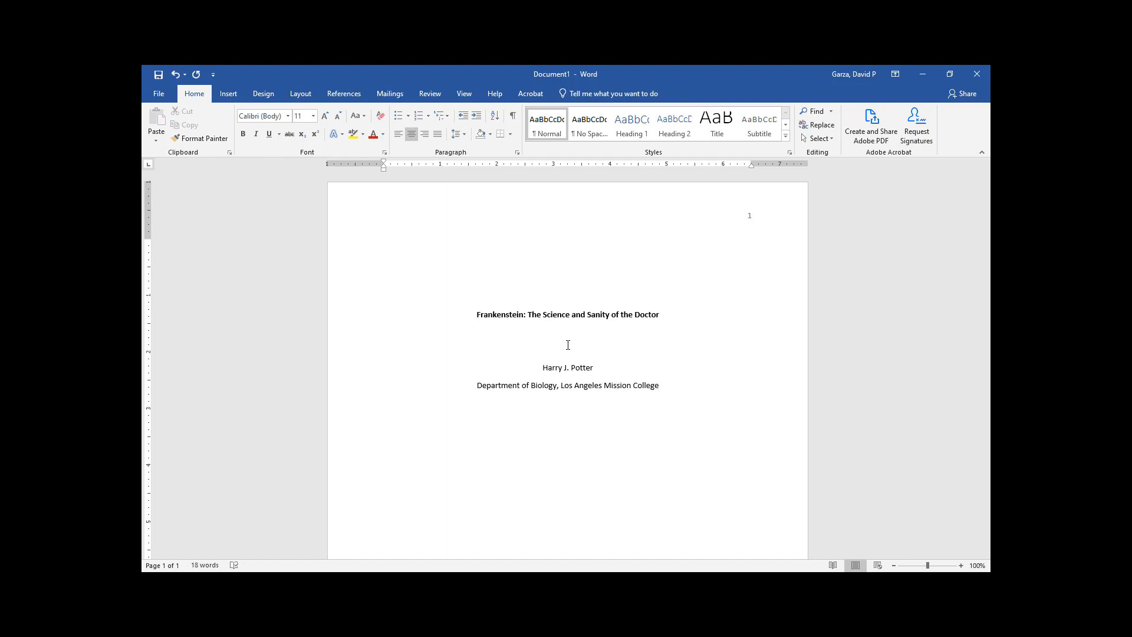
text( Biology 005: Introduction to Human Biology )
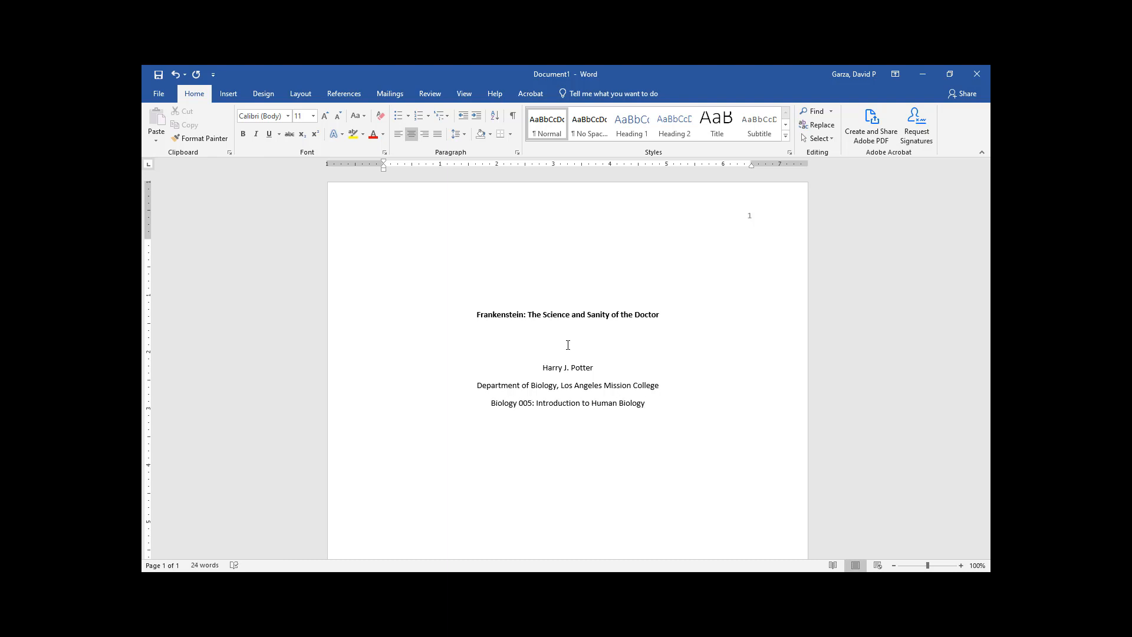
Add the instructor's title and name, followed by the date "April 27, 2020" on its own line
text(Dr. Minerva)
text( McG)
text(onagall )
text(April )
text(27, )
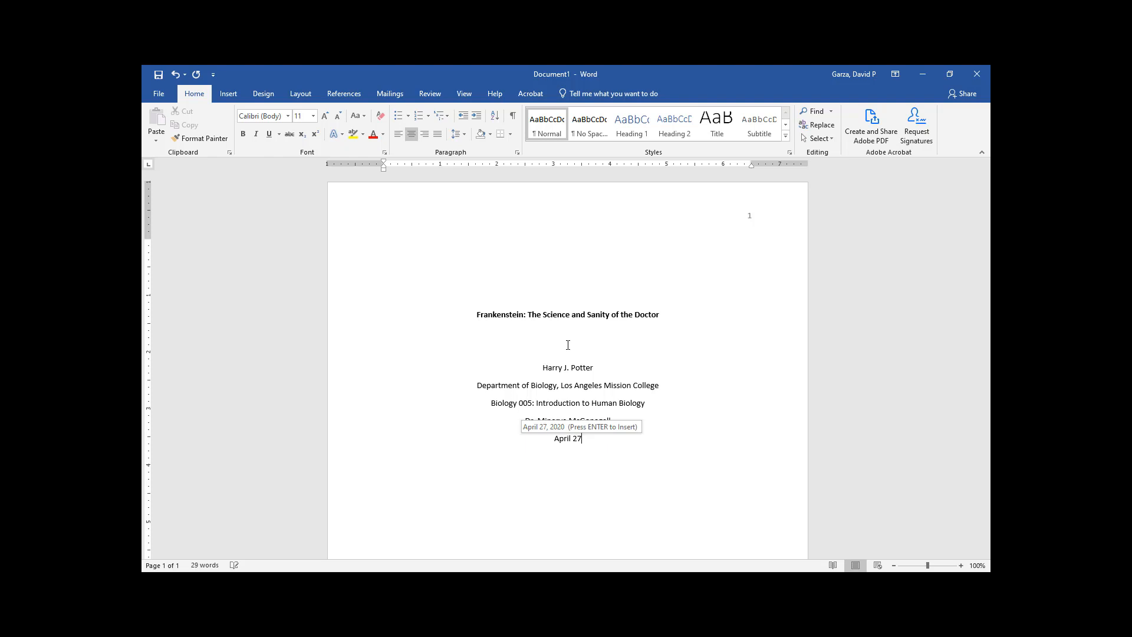
text(2020)
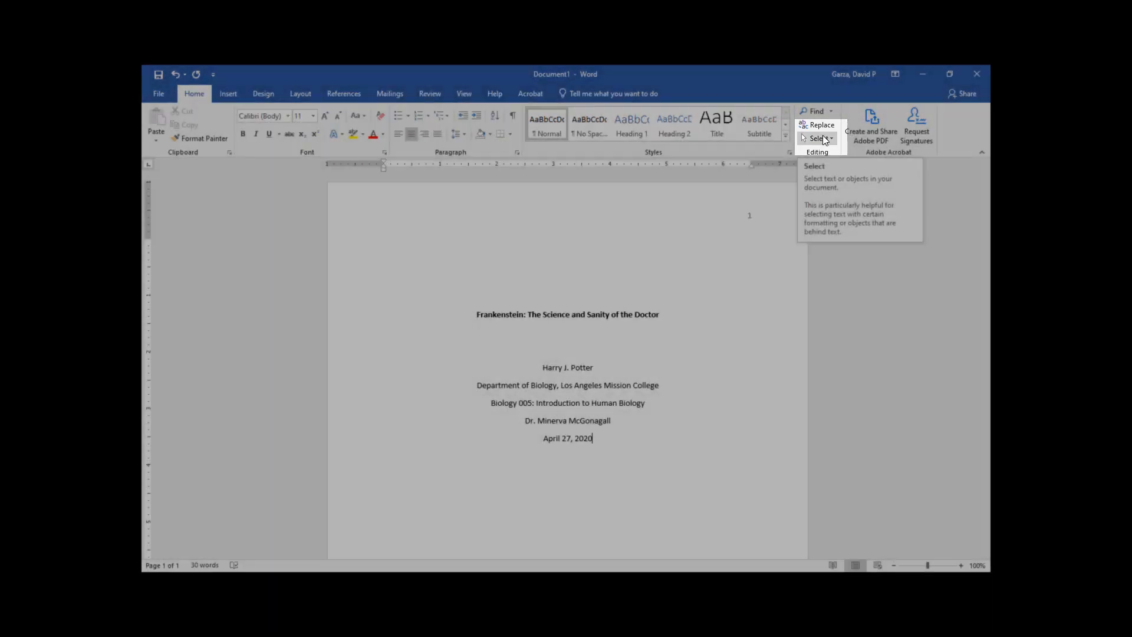
Set the spacing after paragraphs to 0 pt and the line spacing to Double for the entire document text
click(825, 140)
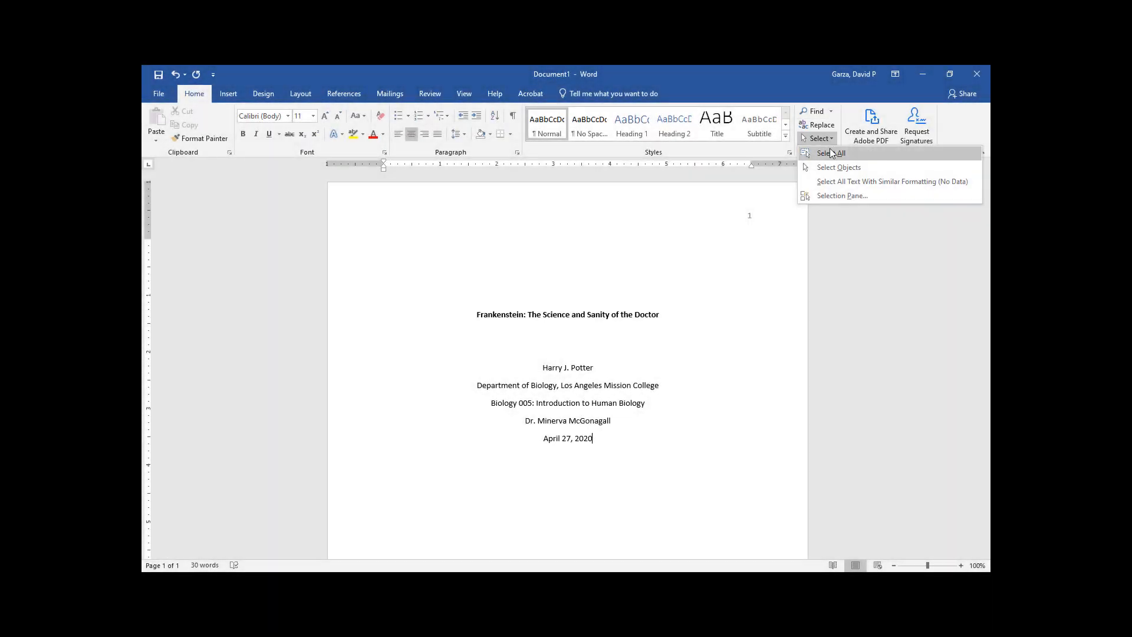
click(832, 153)
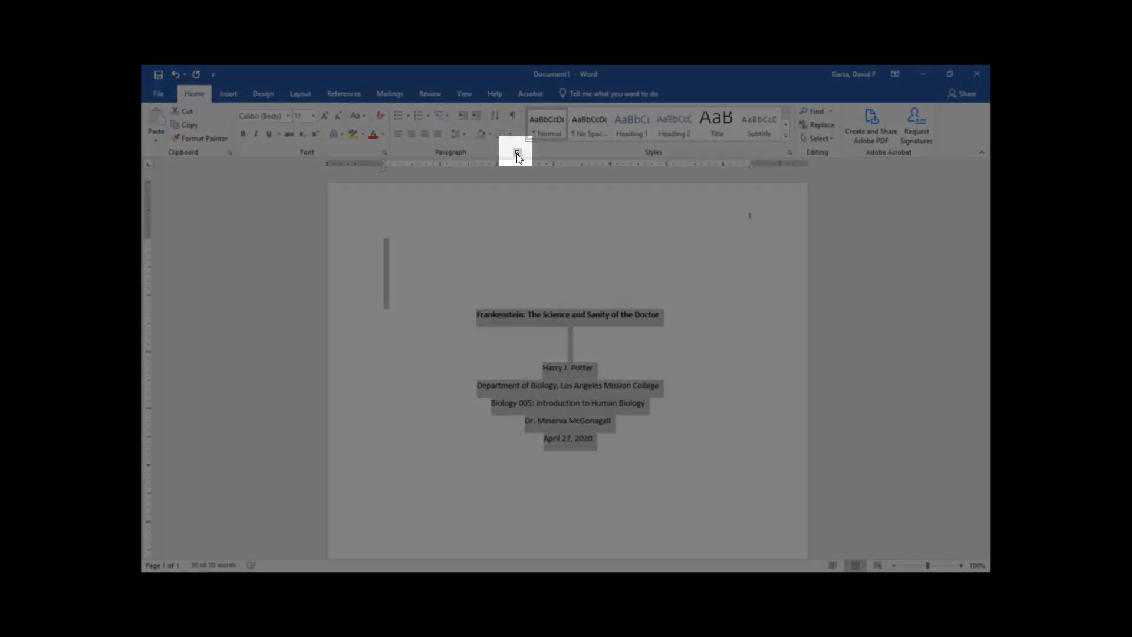
click(516, 155)
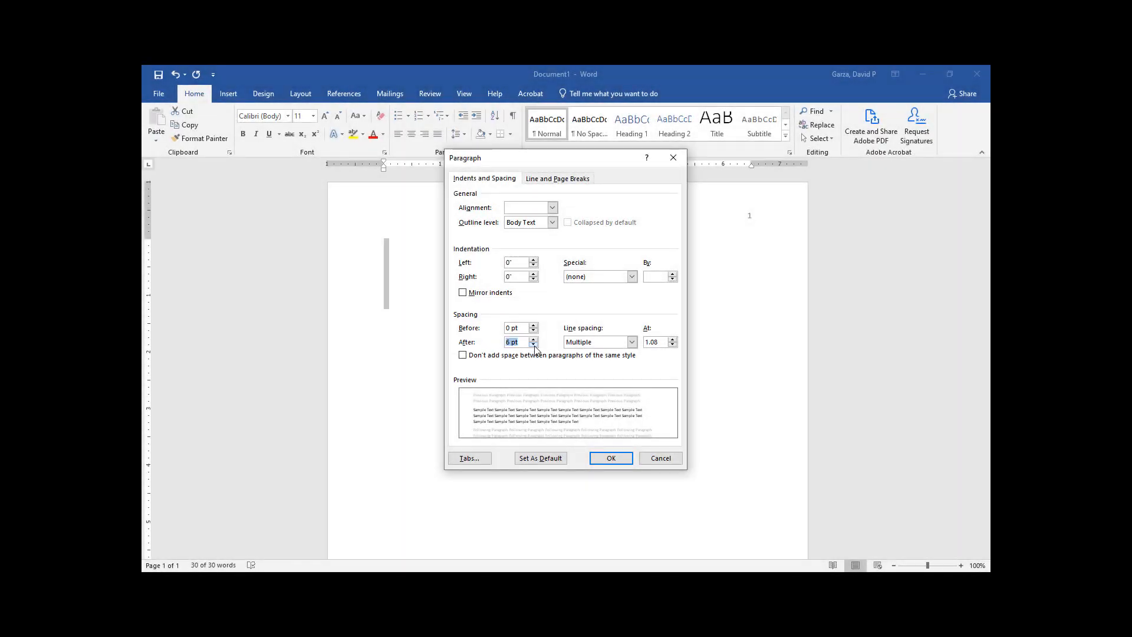
click(534, 344)
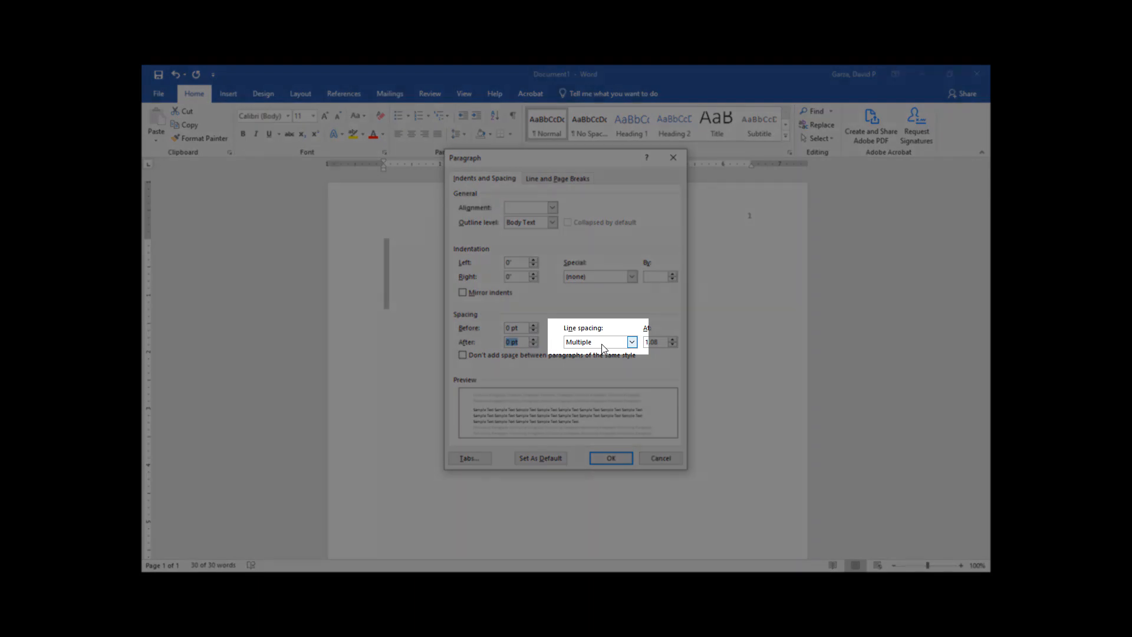
click(601, 342)
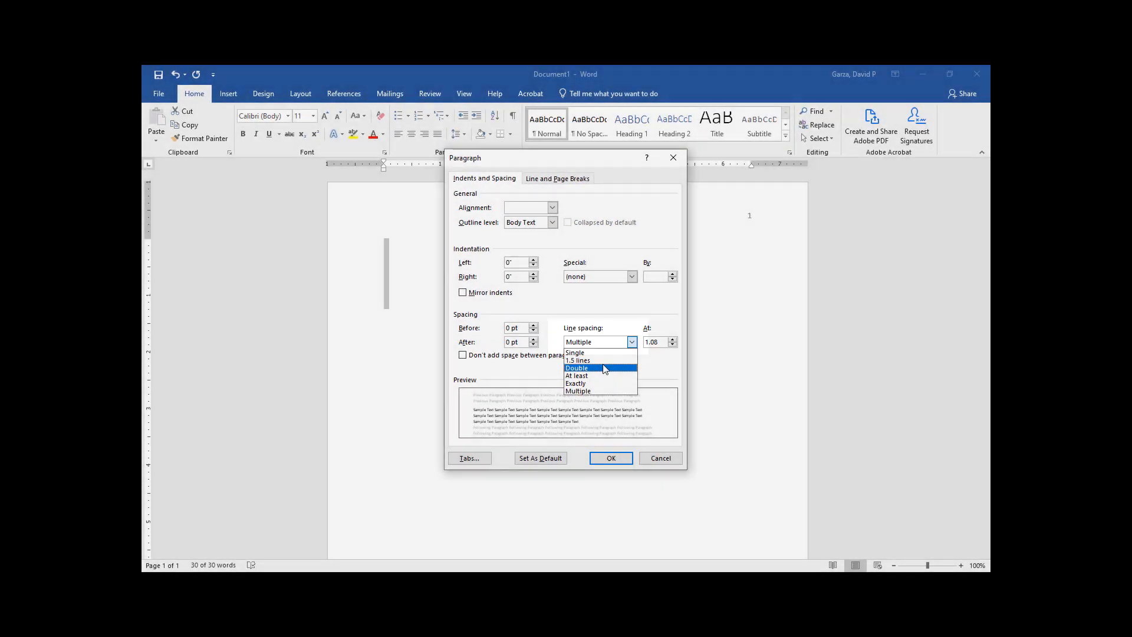
click(602, 367)
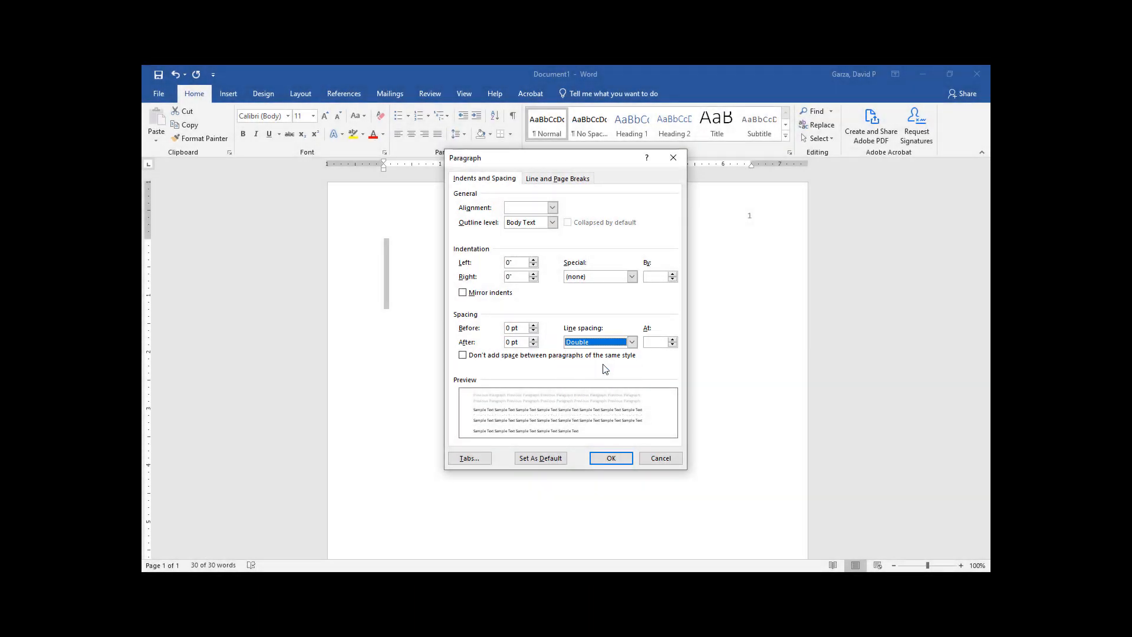
click(611, 459)
Insert a page break a few blank lines below the date to start page 2
click(615, 484)
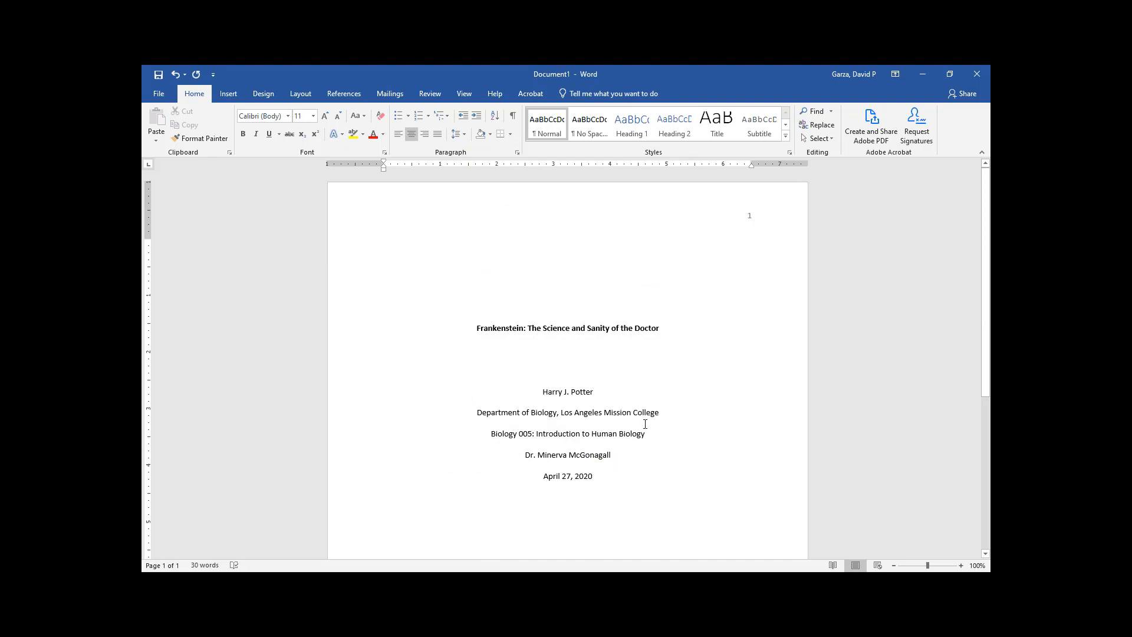
key(Return)
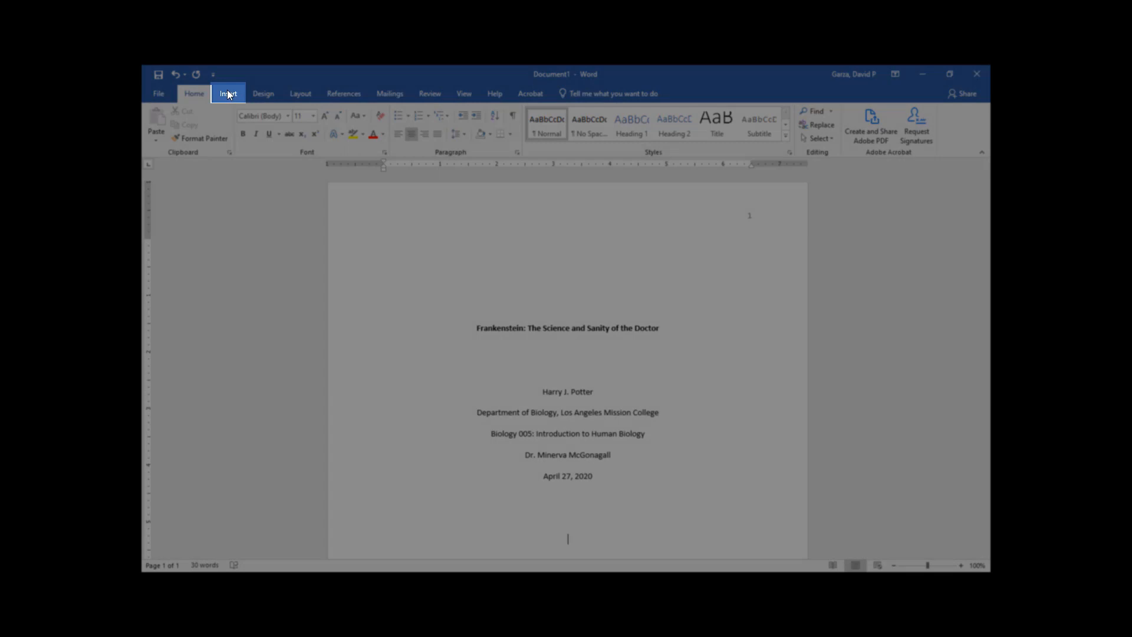
click(229, 93)
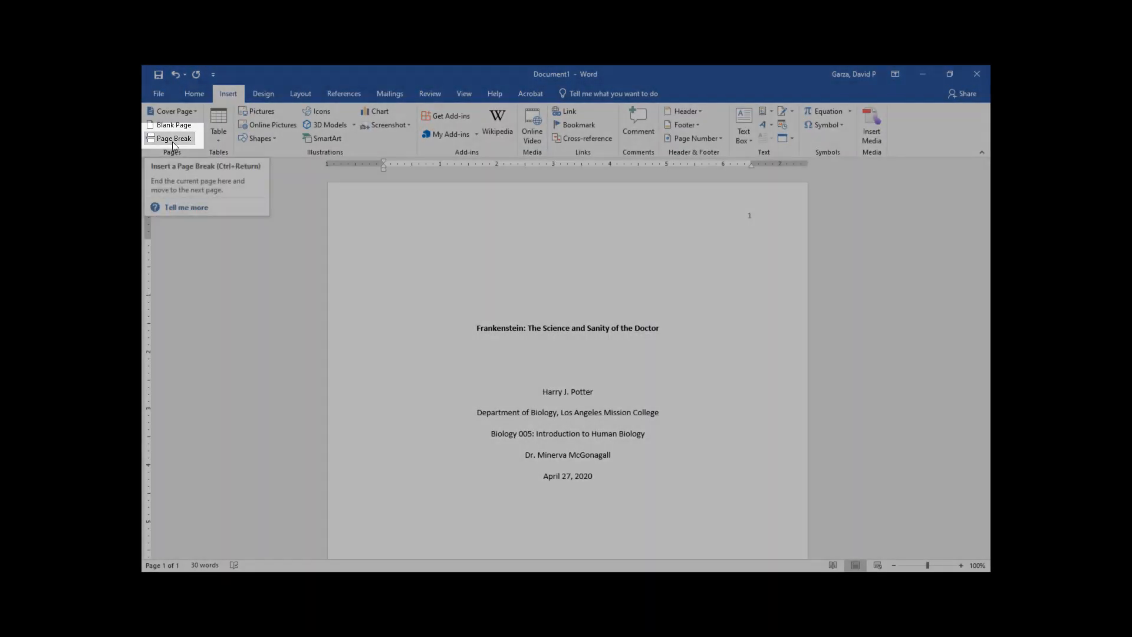
click(173, 140)
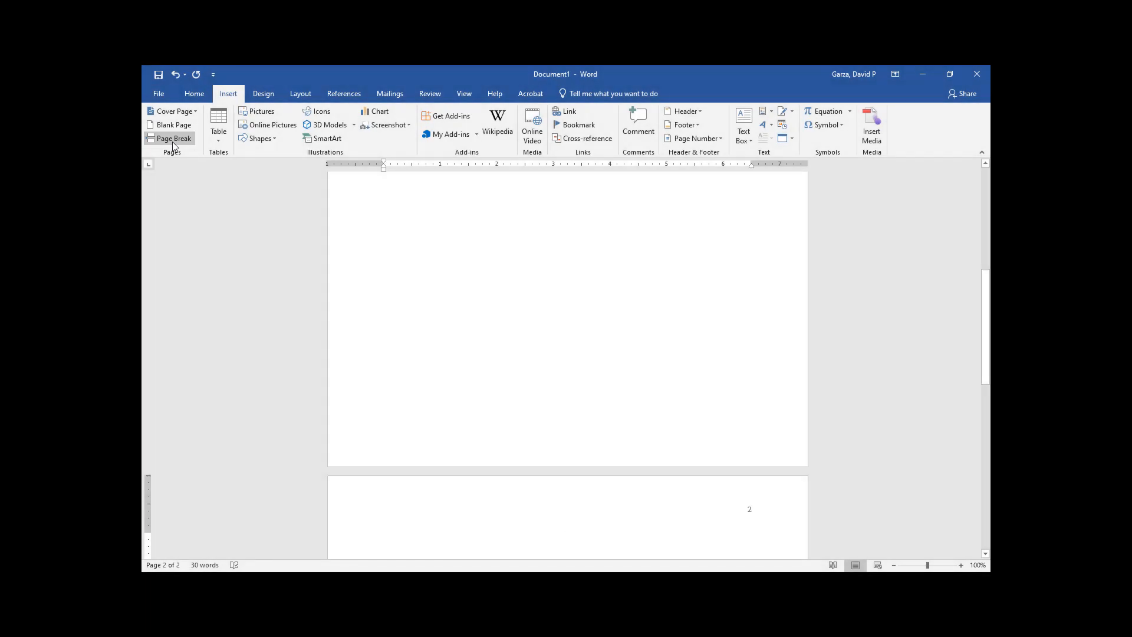
scroll(295, 255, down, 2)
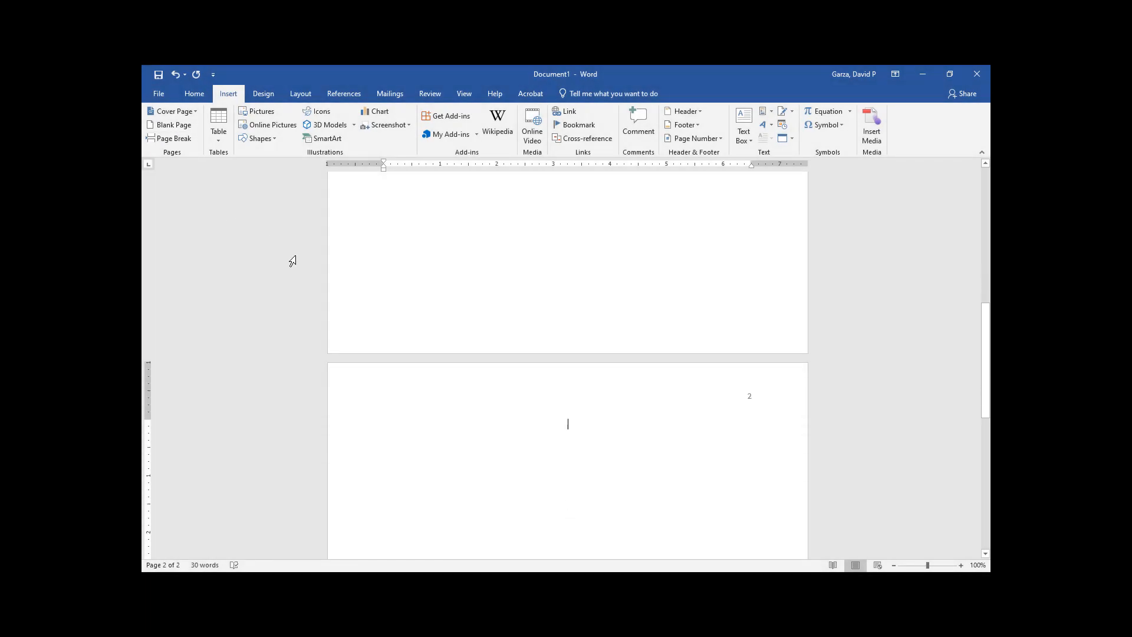
Copy the bold title "Frankenstein: The Science and Sanity of the Doctor" from the title page to the first line of page 2
scroll(293, 261, up, 10)
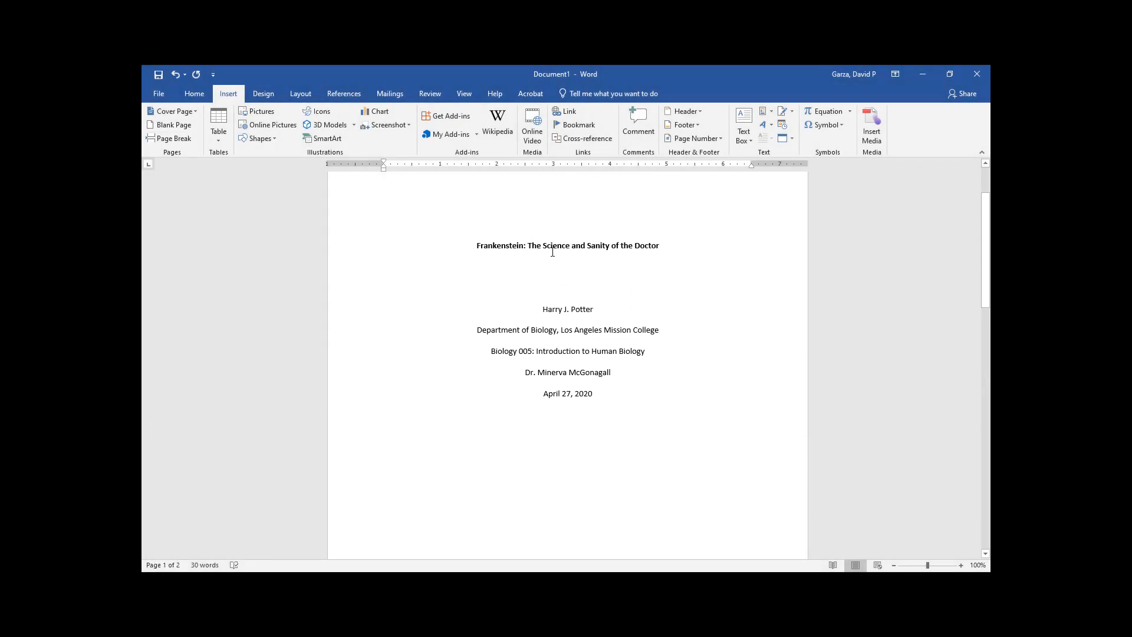
click(552, 248)
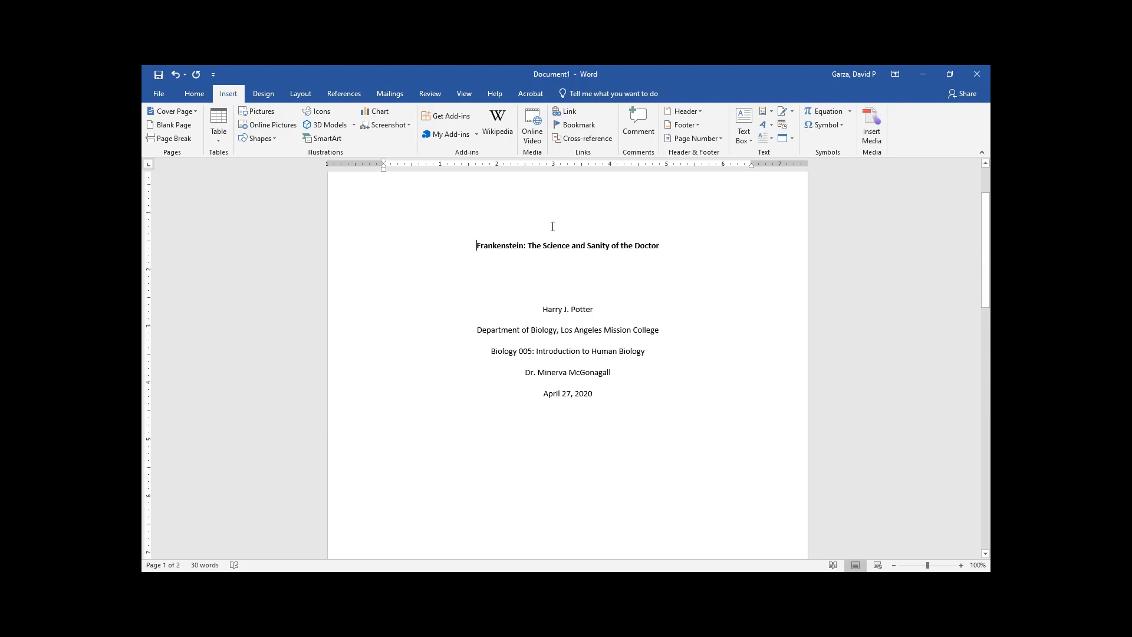
key(shift+Down)
key(ctrl+c)
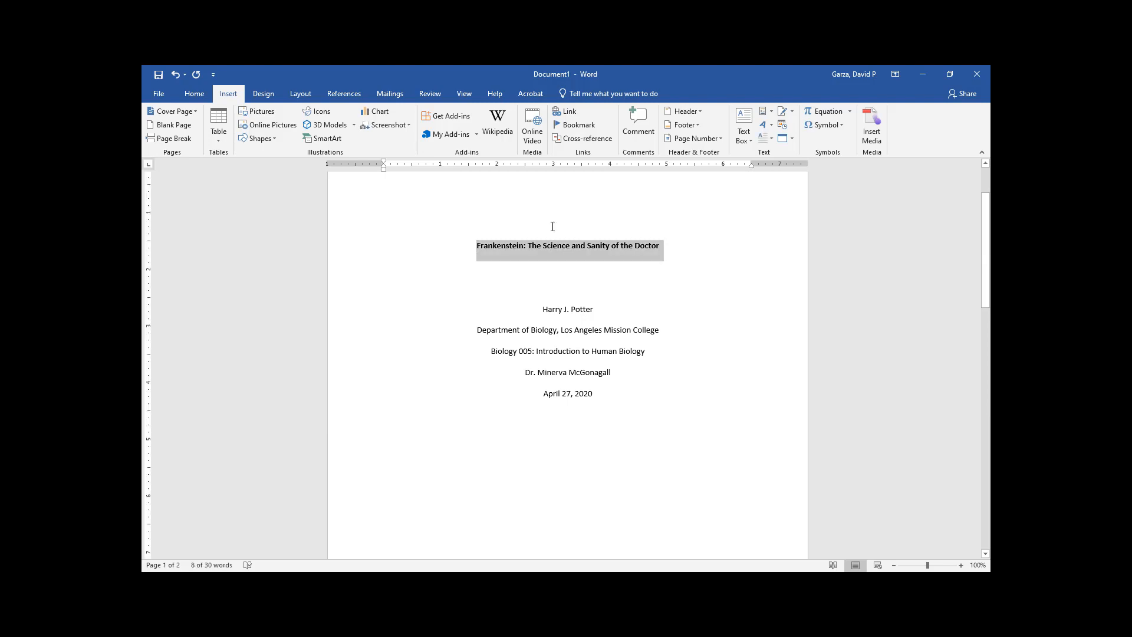
click(558, 349)
scroll(558, 352, down, 8)
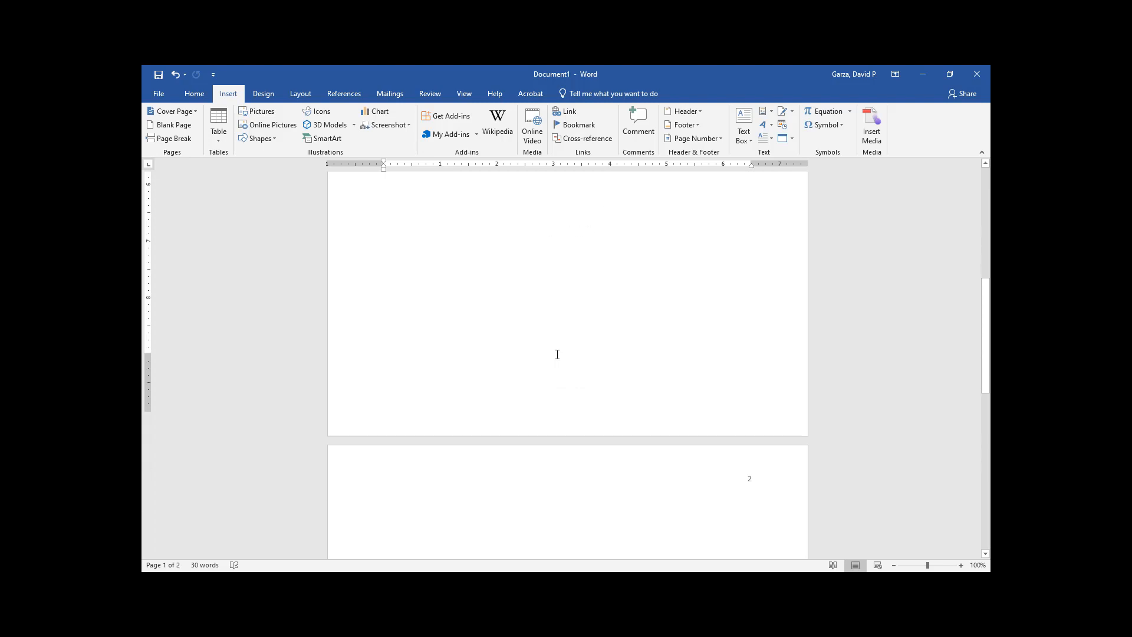
scroll(557, 354, down, 2)
click(578, 423)
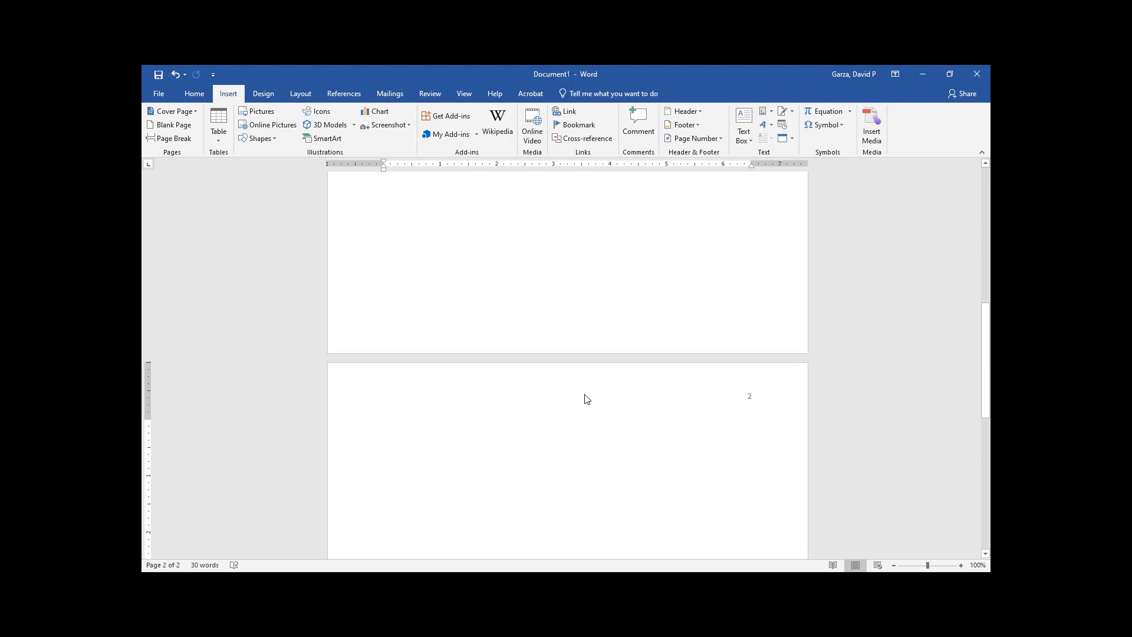
key(ctrl+v)
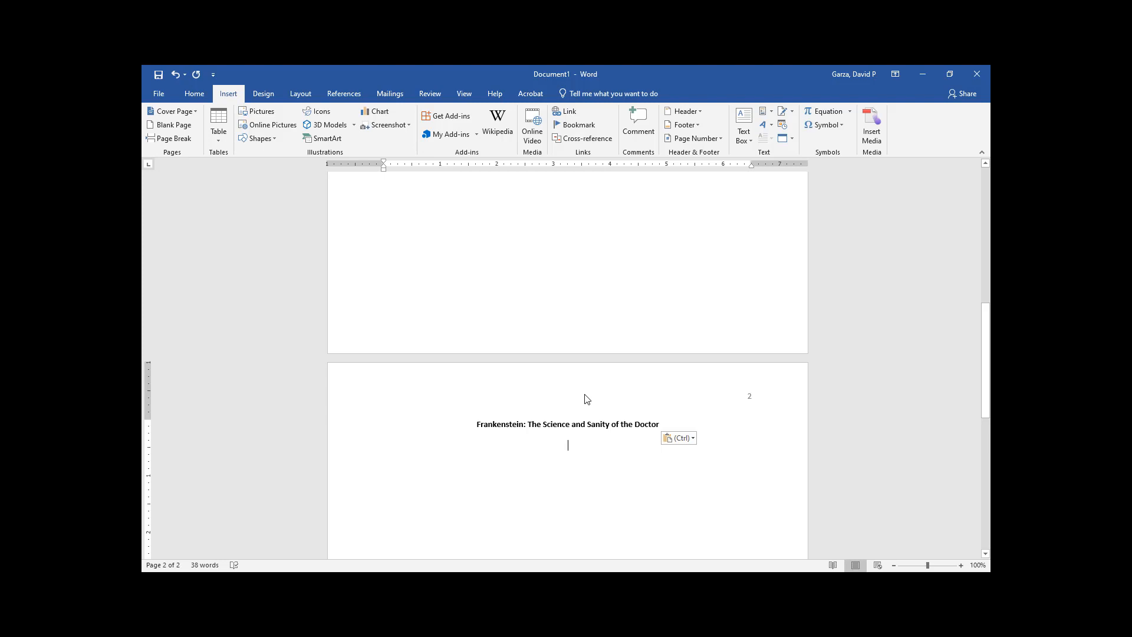
Add the body text "Beginning of your paper..." below the title on page 2, left-aligned with a first-line indent
text(Beginning )
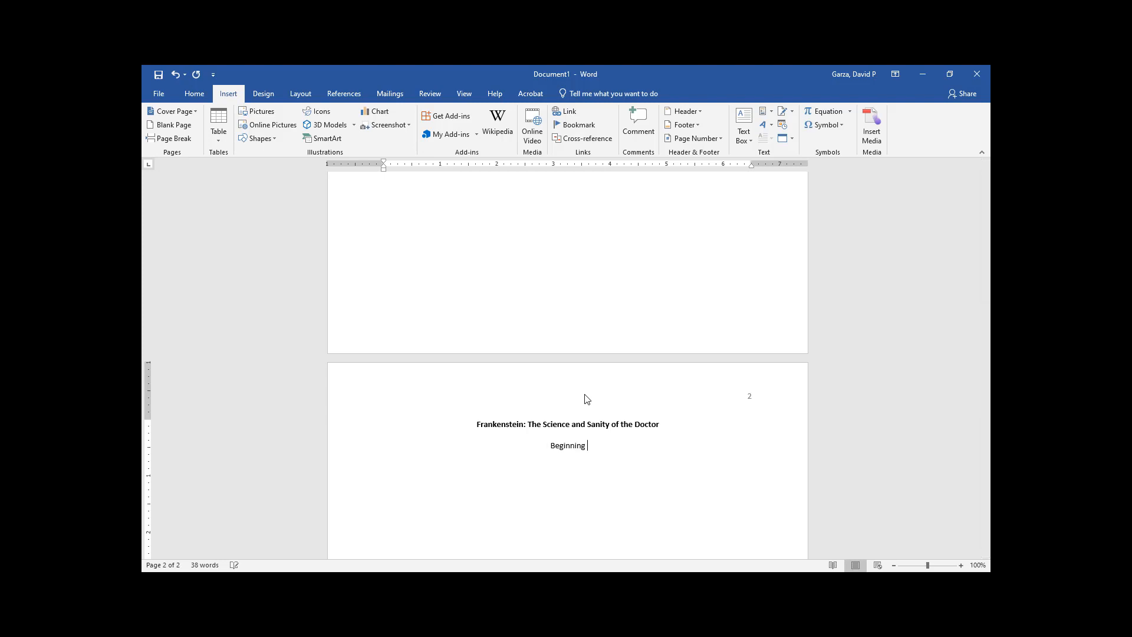
text(of your paper...)
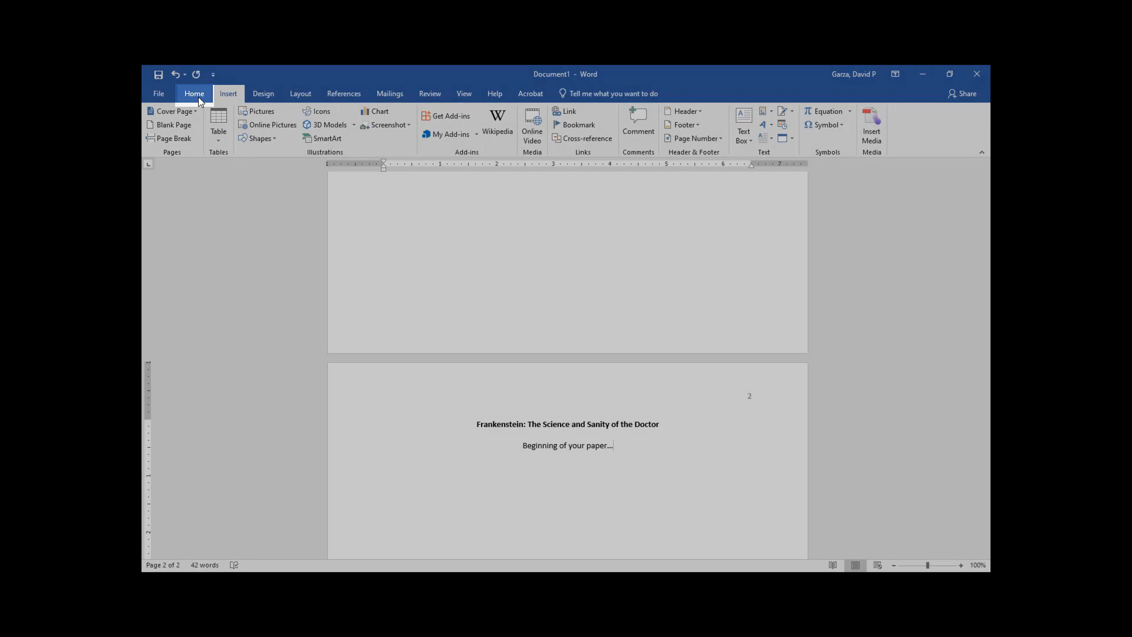
click(198, 98)
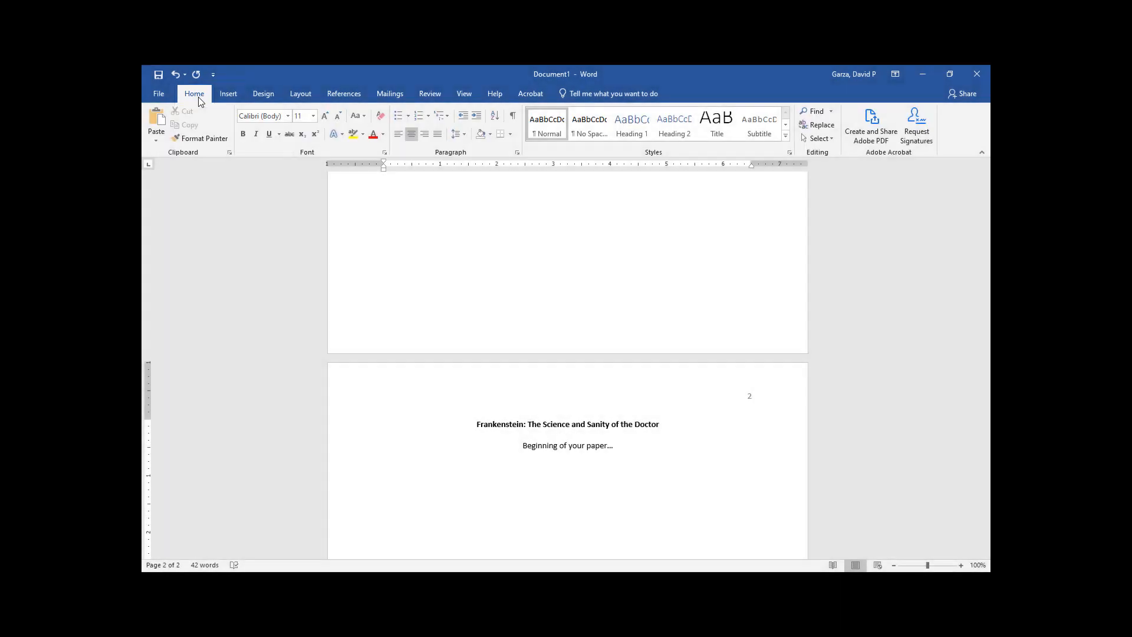
click(397, 135)
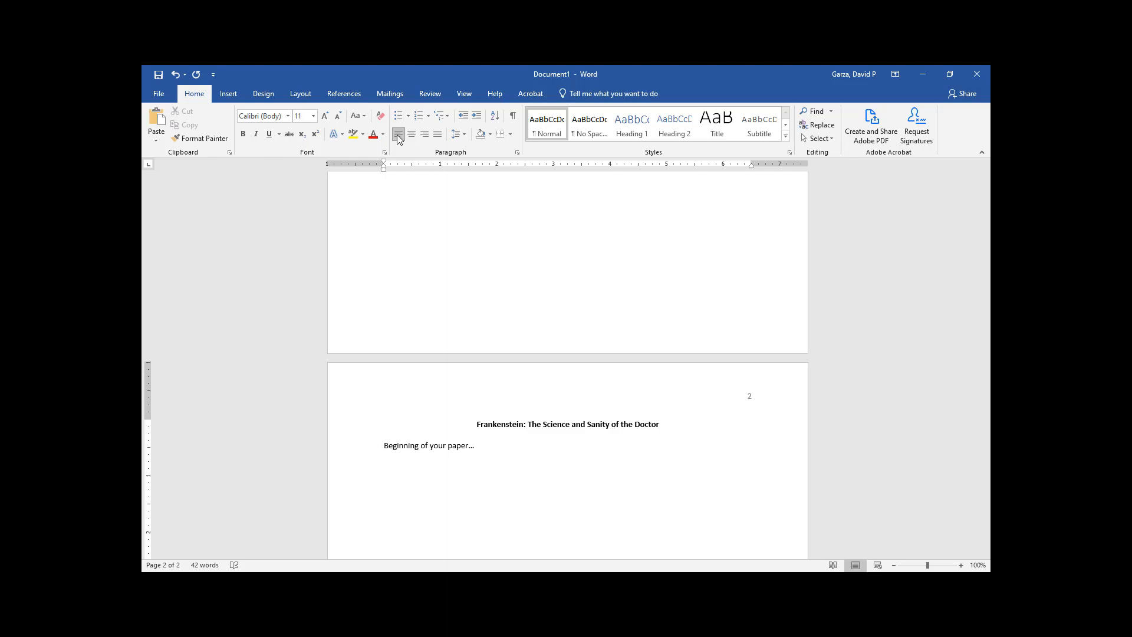
key(Tab)
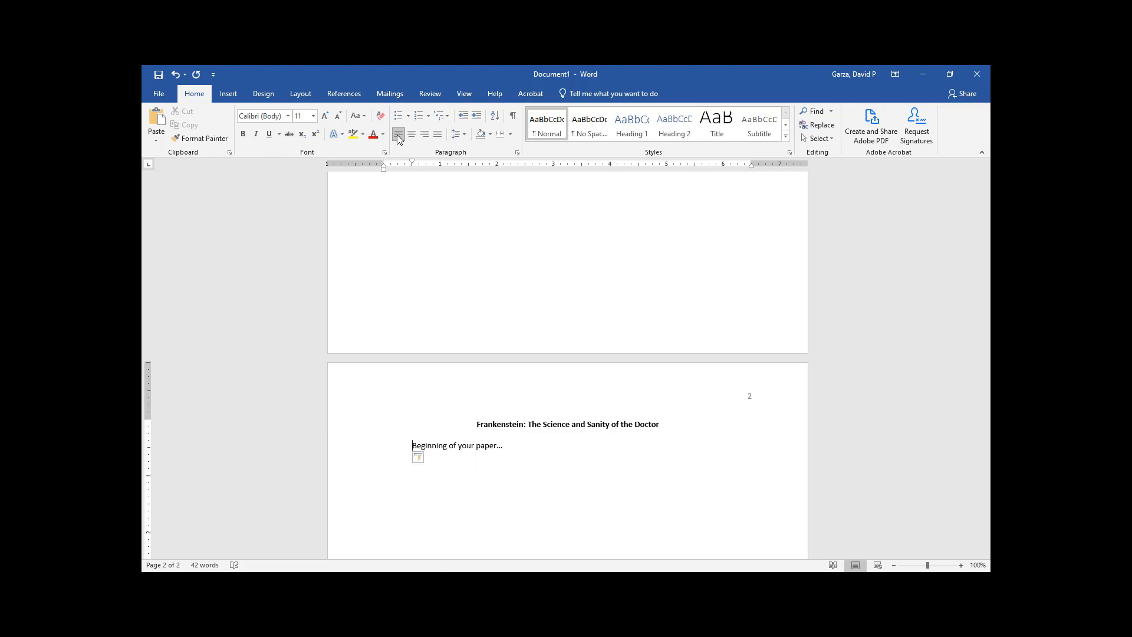